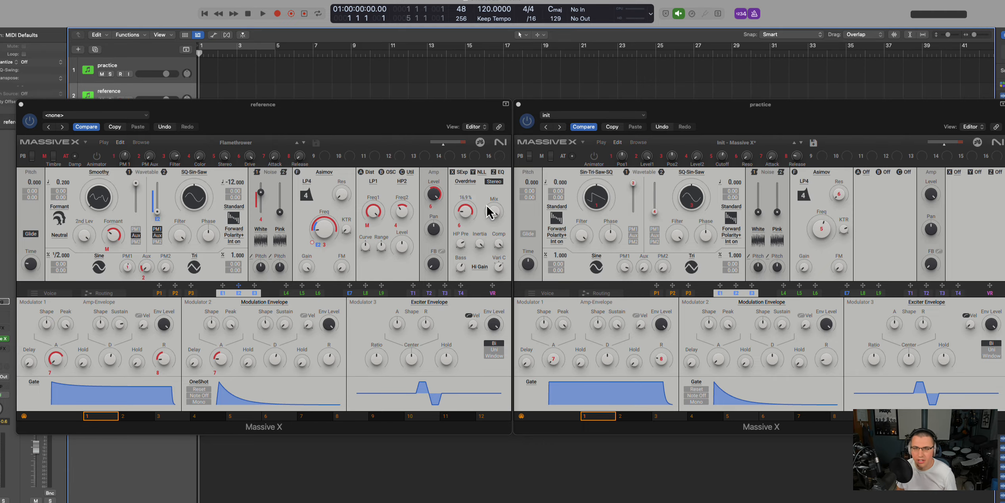
Enable Glide on the practice synth, select the practice track, and adjust the glide time.
left_click(757, 115)
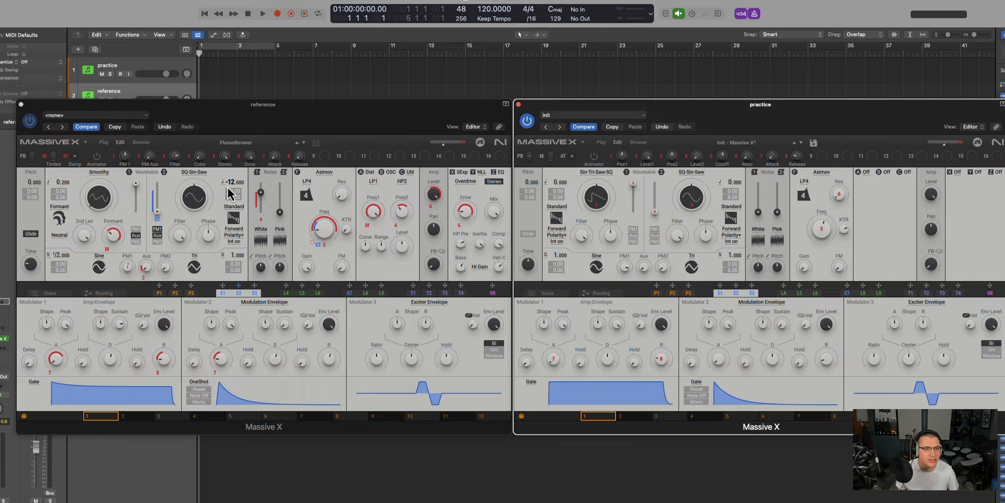
mouse_move(152, 193)
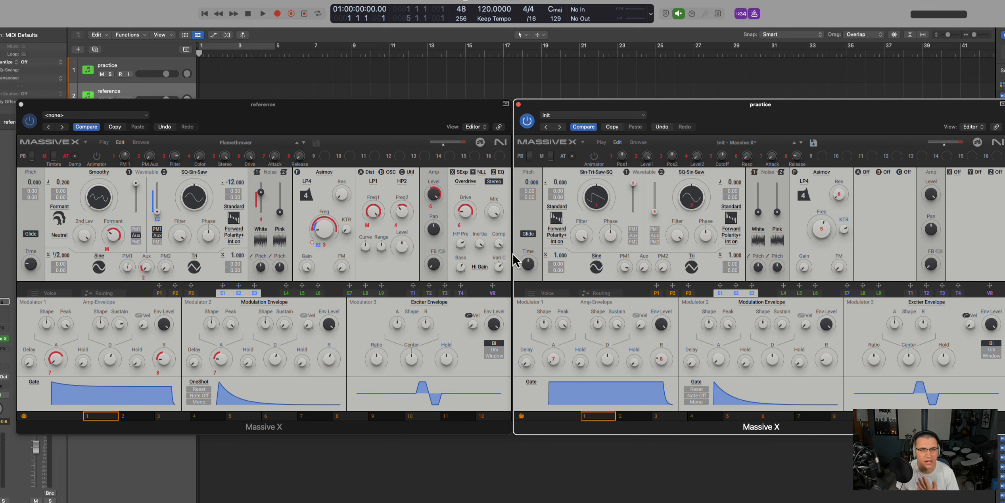
left_click(143, 68)
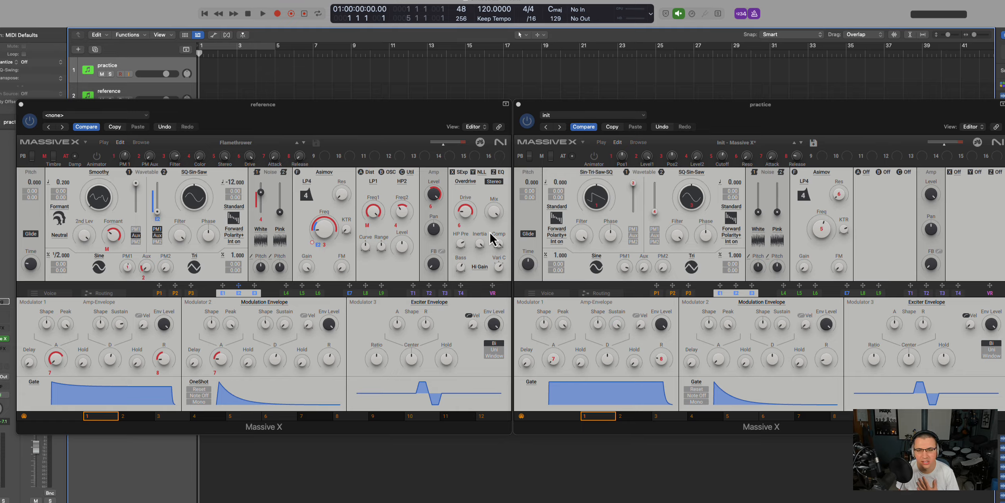
left_click(527, 252)
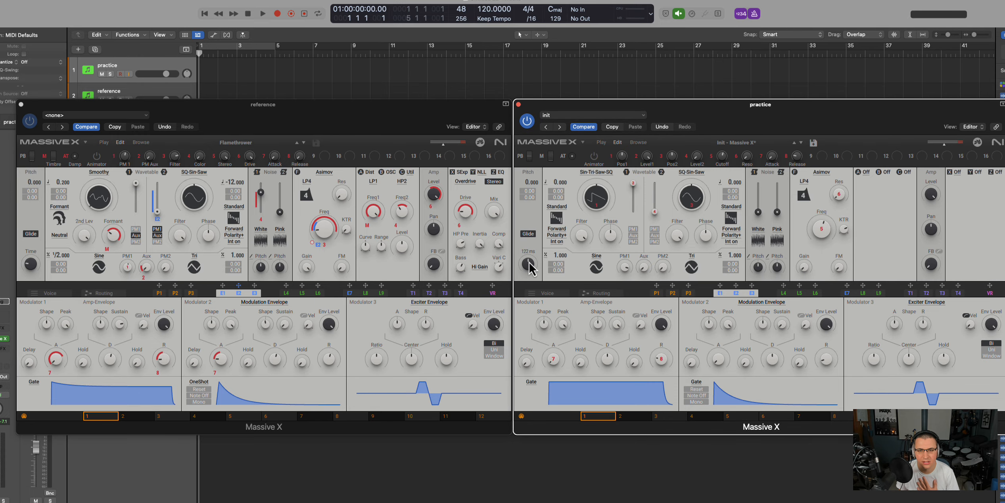
left_click_drag(529, 262, 513, 234)
mouse_move(529, 265)
left_click_drag(529, 268, 528, 251)
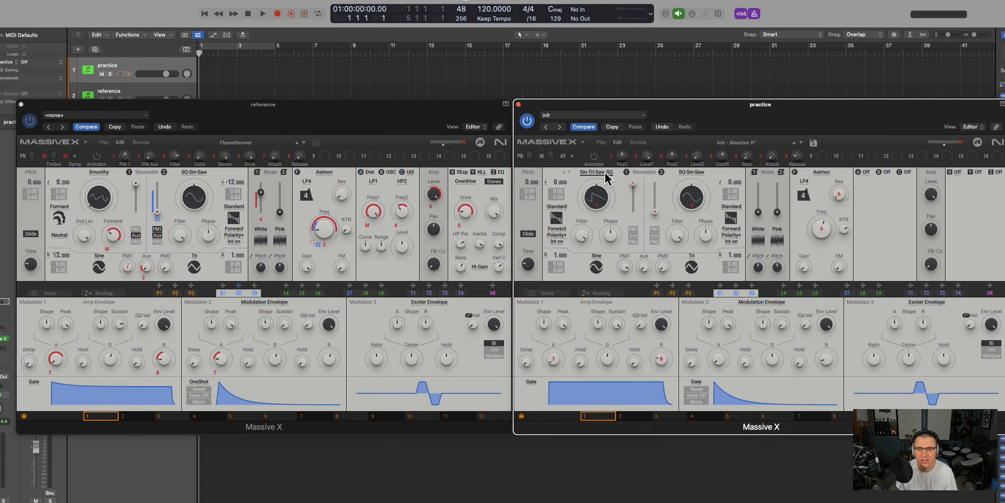
Load the Smoothy wavetable from Harmonics into oscillator 1 of the practice synth and adjust its wavetable position to match the reference.
left_click(608, 182)
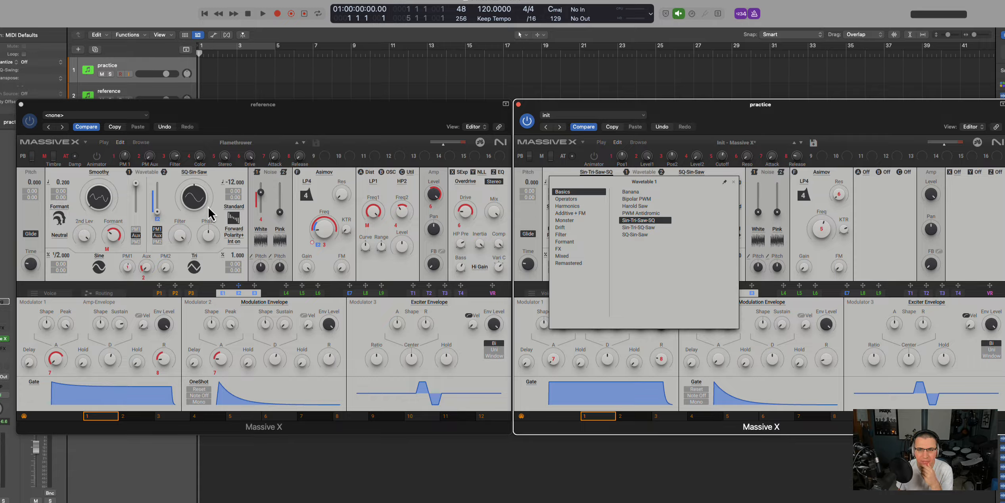
left_click(102, 174)
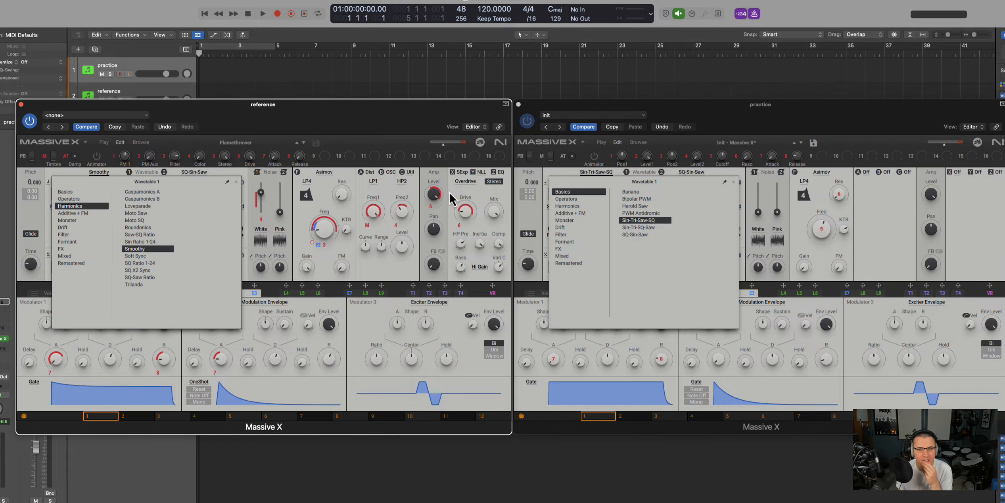
left_click(570, 206)
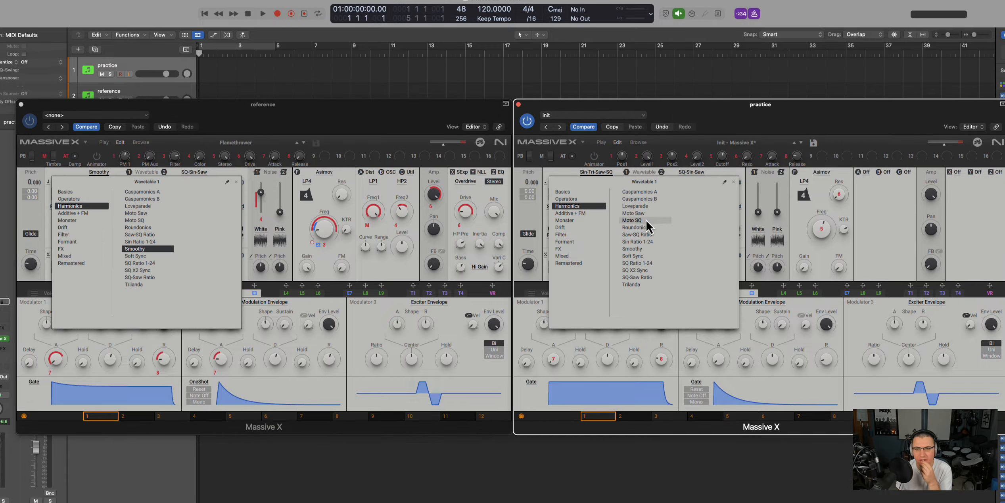
left_click(646, 250)
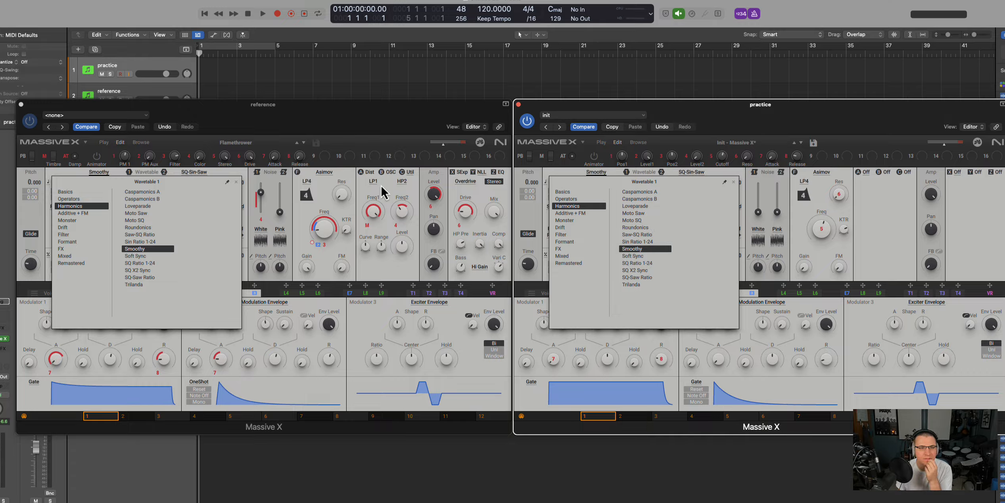
left_click(338, 120)
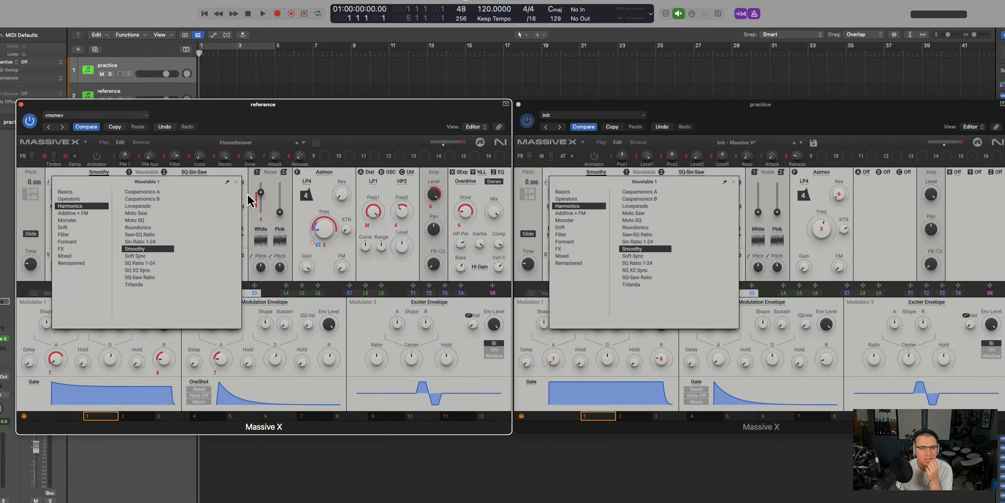
left_click(235, 183)
left_click(645, 252)
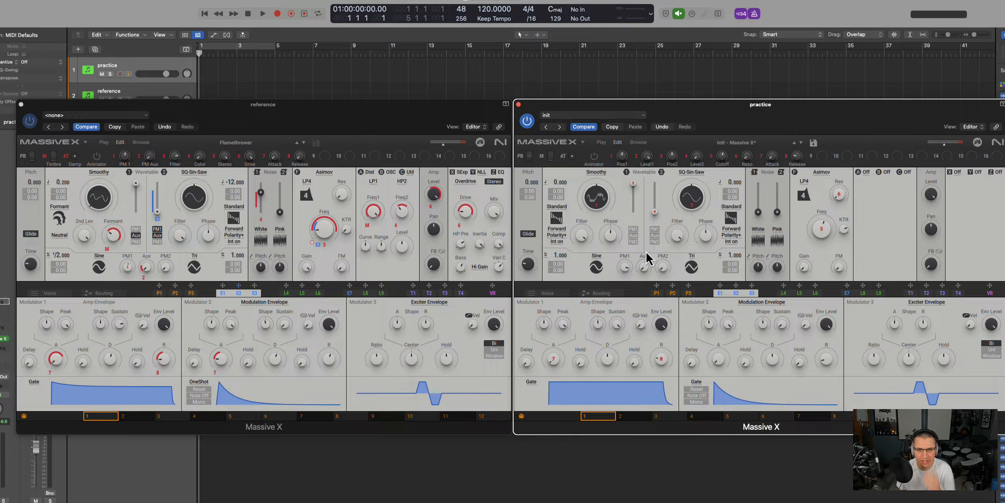
left_click_drag(593, 198, 595, 407)
left_click(97, 209)
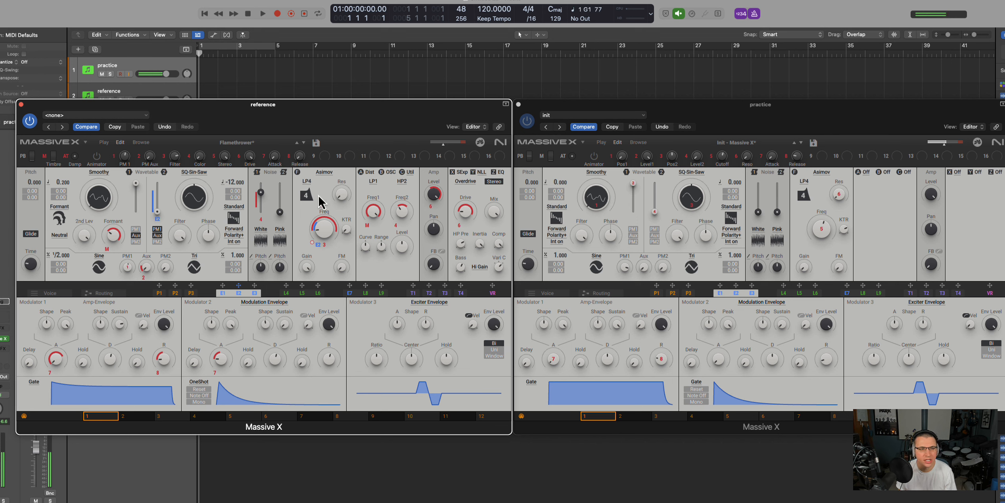
Set the pitch of the practice synth's oscillator 1 to 0.200.
left_click_drag(567, 183, 566, 184)
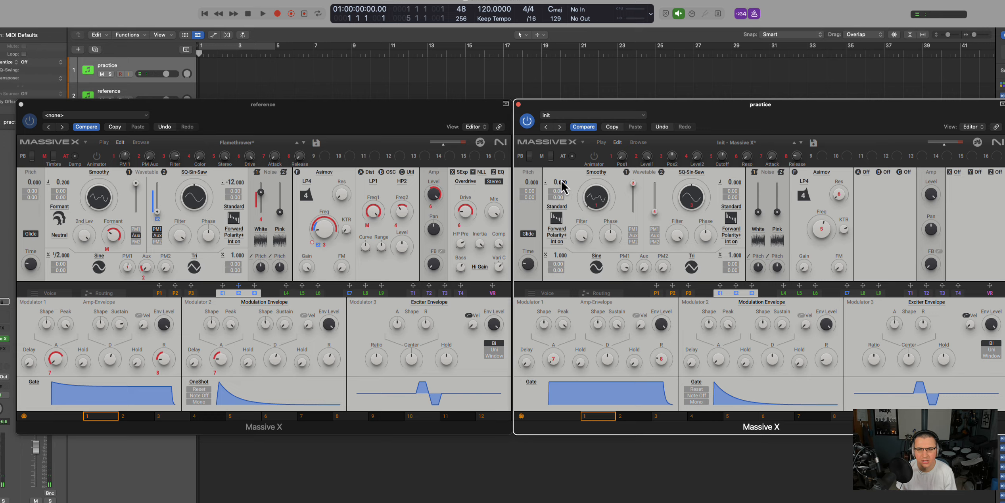
left_click_drag(563, 178, 550, 155)
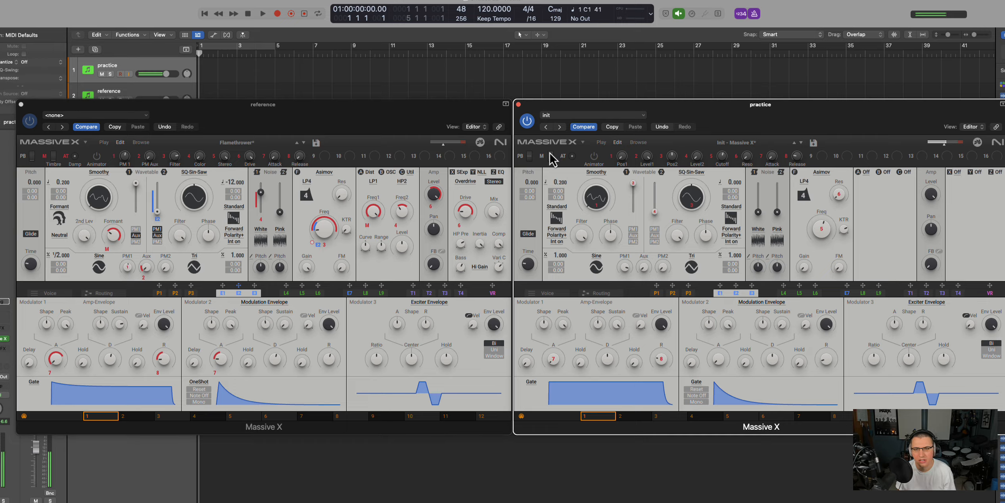
left_click_drag(565, 187, 547, 126)
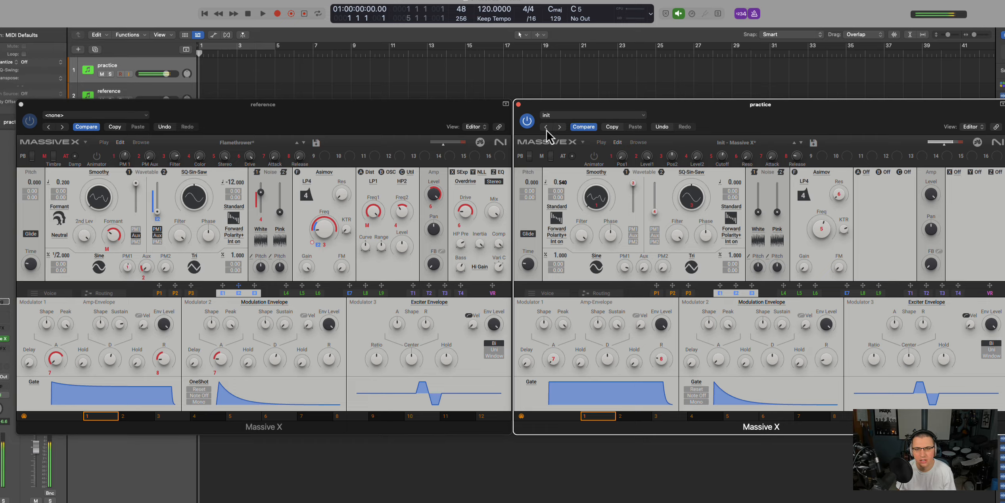
left_click_drag(540, 157, 536, 184)
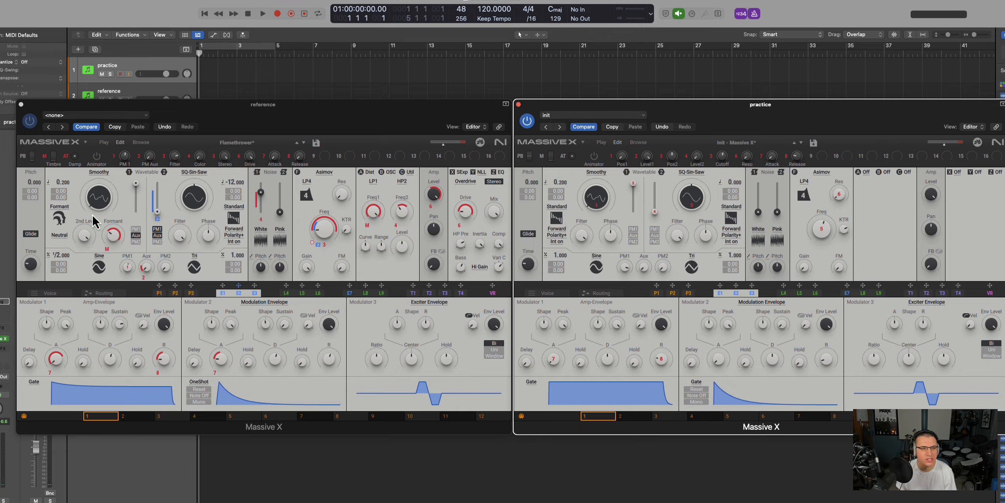
Set oscillator 1's wavetable mode to Formant on the practice synth, comparing it with Standard.
left_click(558, 215)
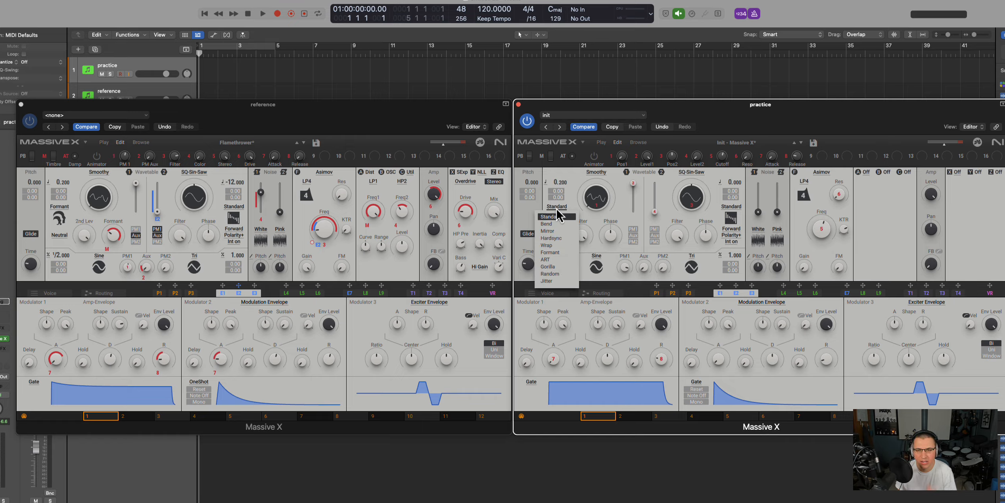
left_click(593, 233)
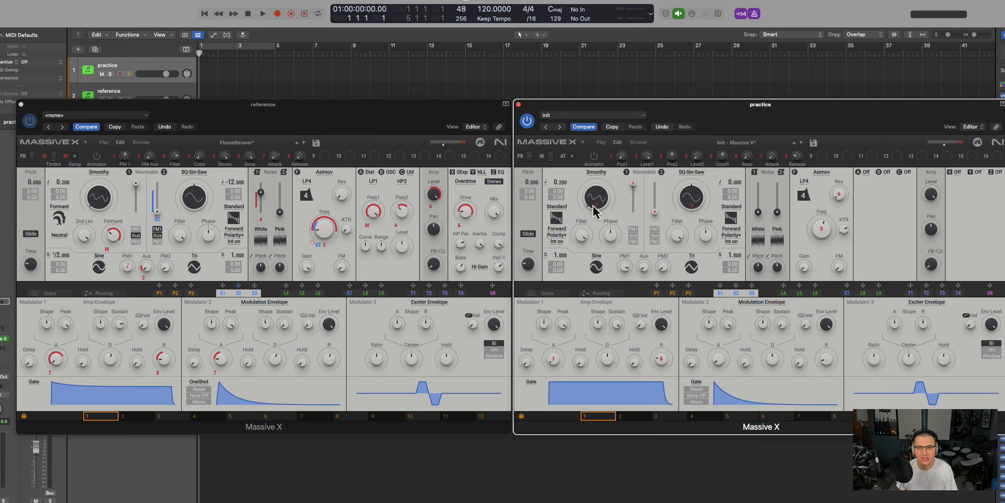
left_click(556, 219)
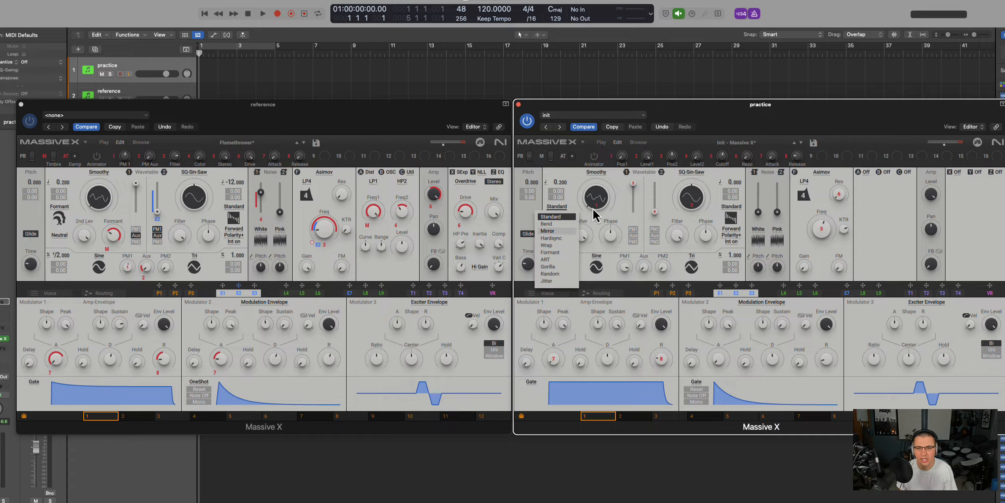
left_click(559, 253)
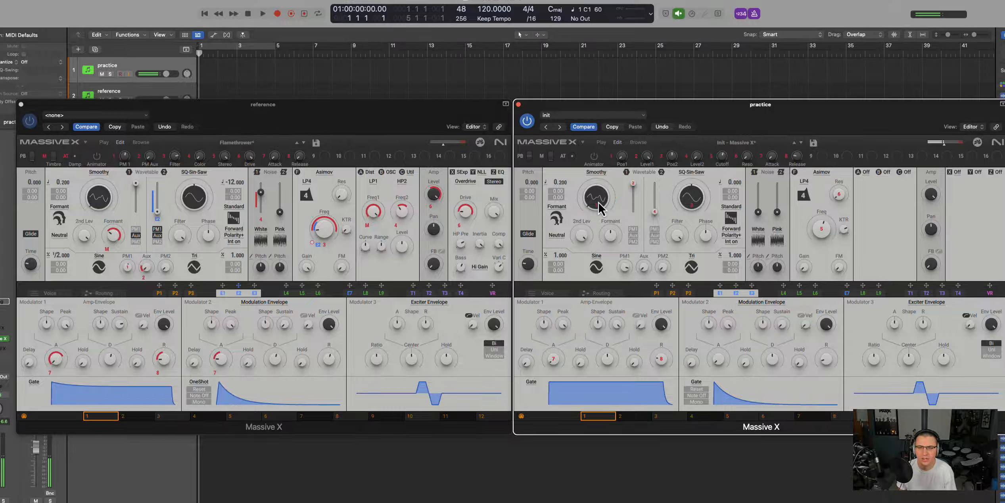
left_click(557, 207)
left_click(560, 211)
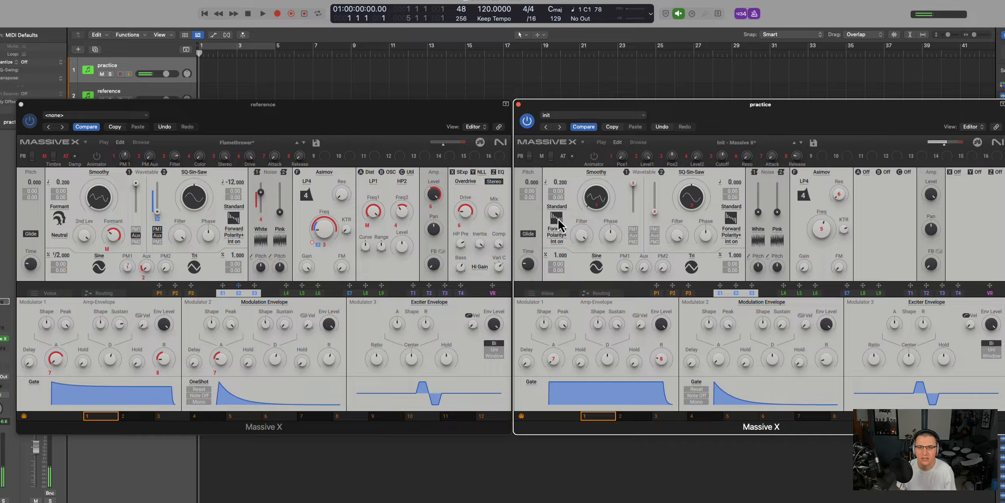
left_click(559, 218)
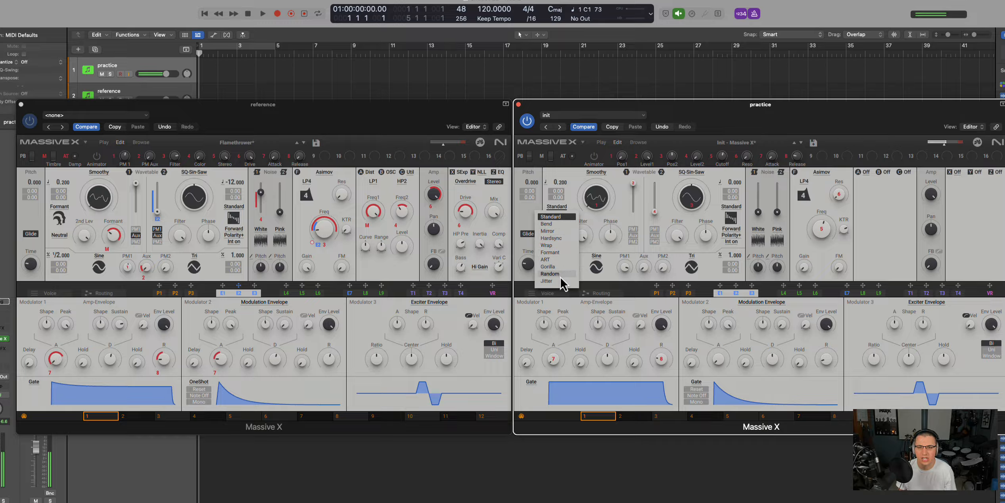
left_click(562, 253)
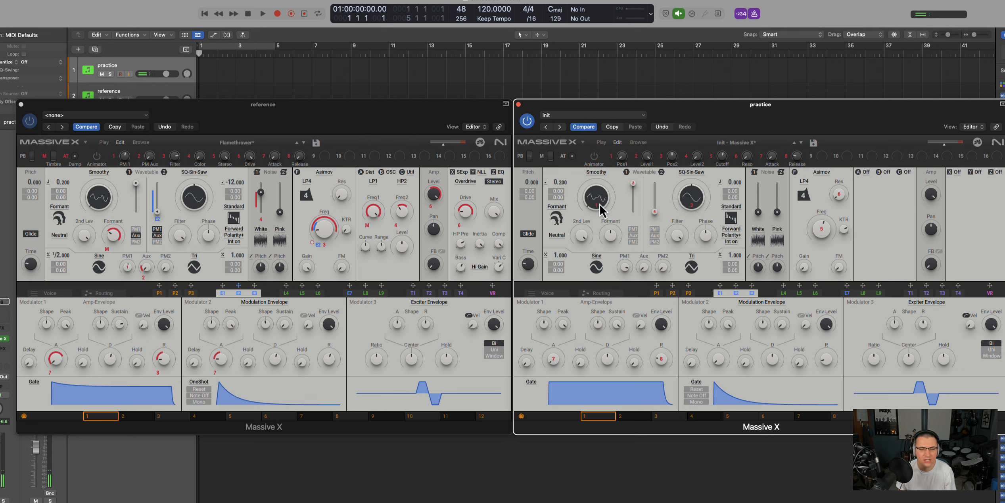
Lower oscillator 1's Formant amount to match the reference and enable its Aux phase modulation.
left_click_drag(600, 205, 547, 190)
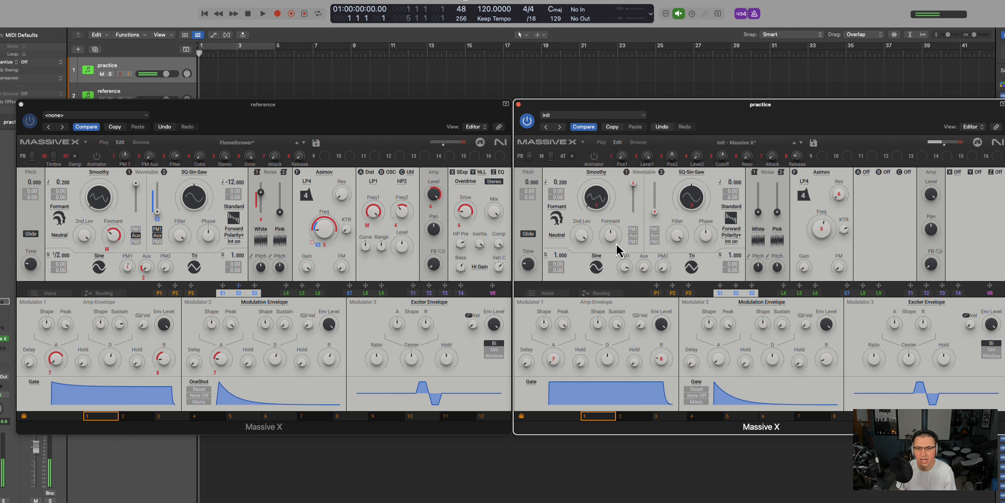
mouse_move(610, 237)
left_click_drag(608, 251, 609, 276)
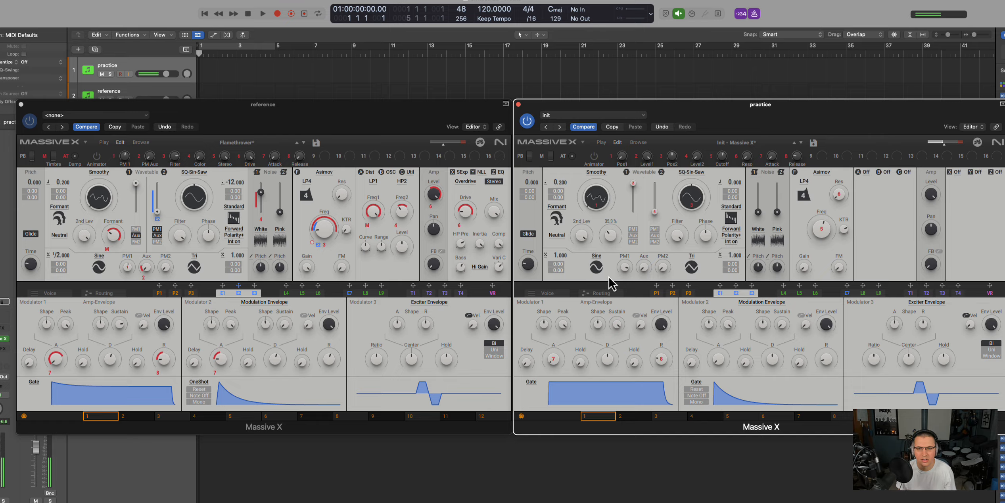
left_click(109, 235)
left_click_drag(607, 238, 610, 245)
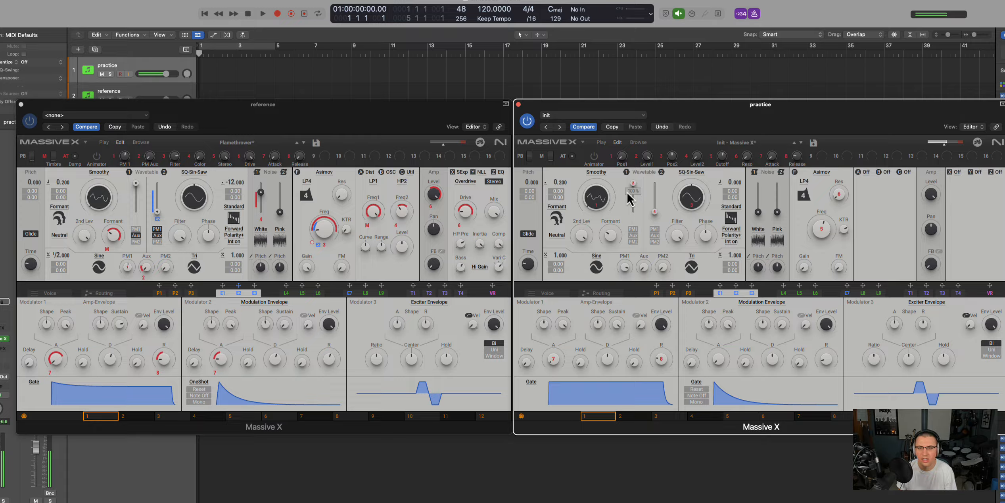
left_click(635, 236)
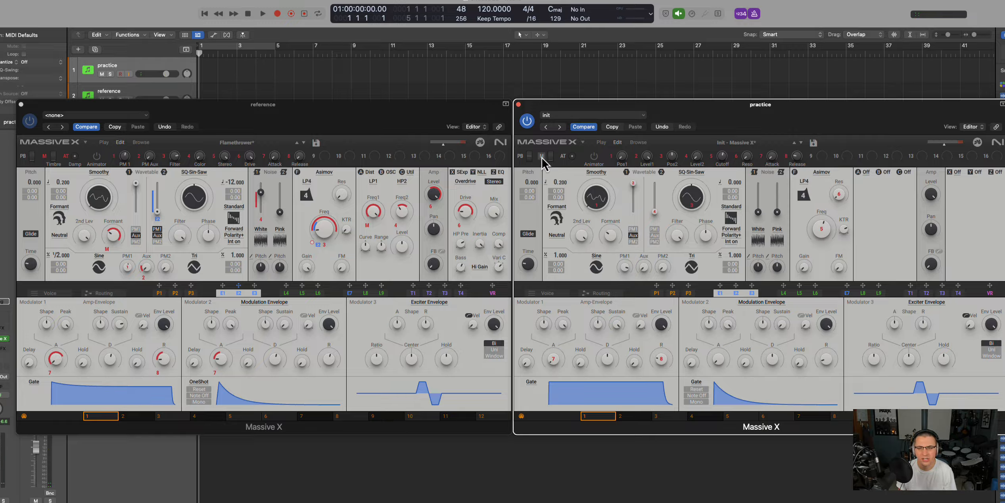
Modulate oscillator 1's Formant with the mod wheel and wavetable 2's level with envelope E2 on the practice synth.
left_click_drag(542, 158, 602, 250)
left_click_drag(605, 250, 604, 248)
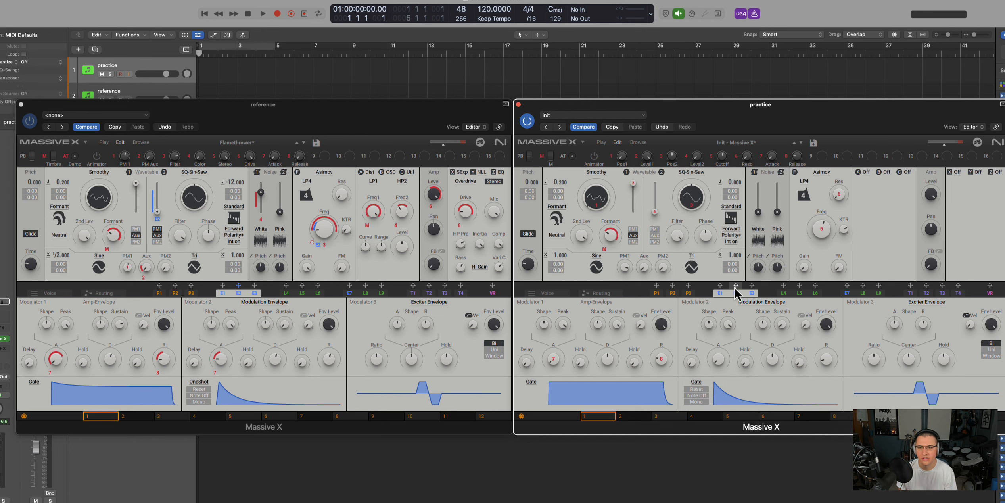
left_click_drag(735, 288, 650, 151)
mouse_move(635, 184)
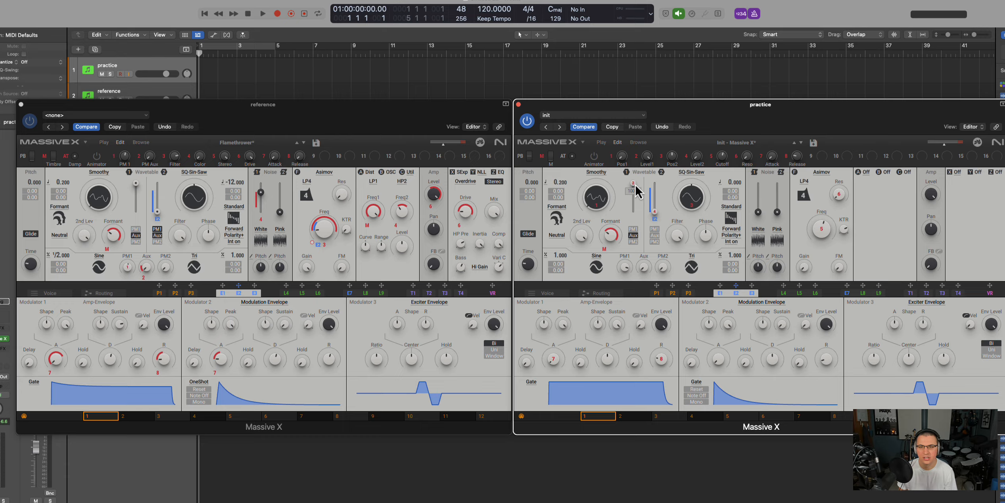
key("space")
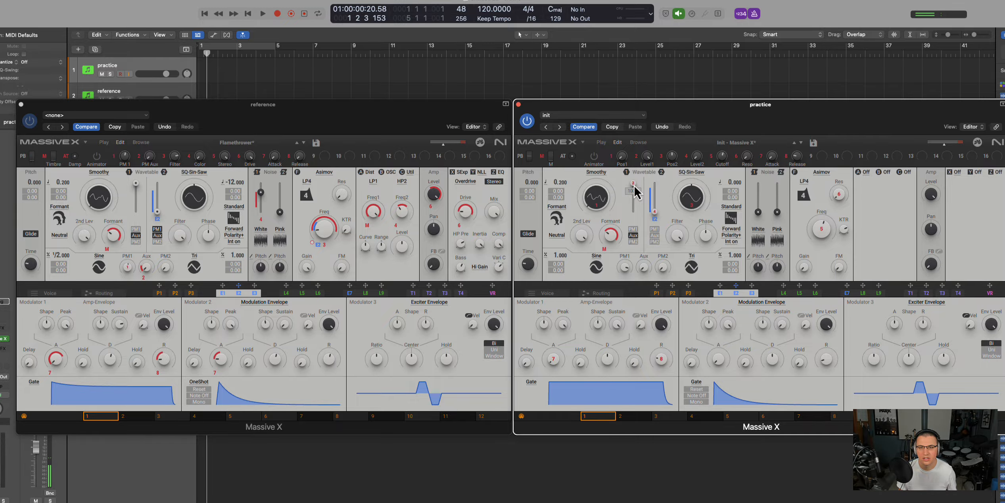
Remove the 1:1 mappings from the Level1 and Level2 macros of the practice synth.
mouse_move(636, 155)
left_mouse_down()
mouse_move(635, 183)
mouse_move(635, 158)
left_mouse_up()
left_click(805, 307)
right_click(635, 159)
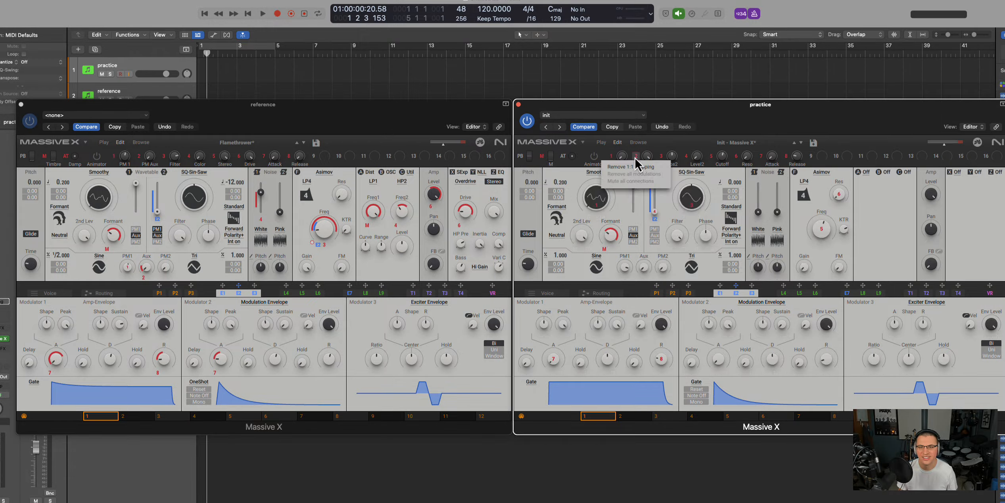
left_click(637, 167)
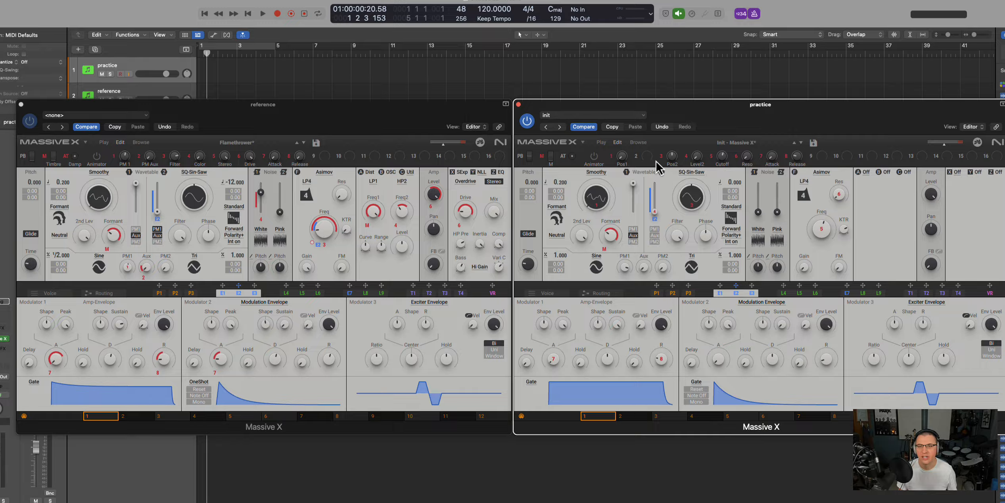
right_click(680, 159)
left_click(681, 167)
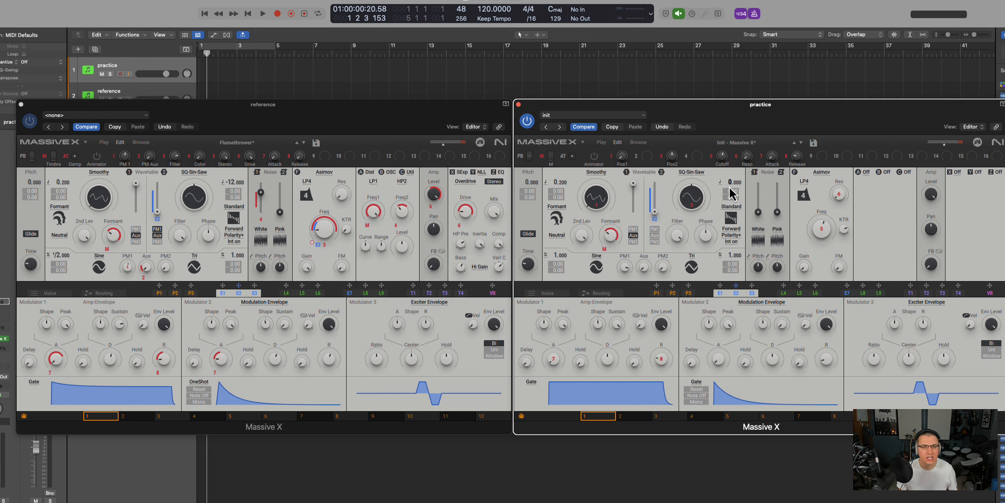
Set the pitch of the practice synth's oscillator 2 to -12.000.
left_click_drag(732, 195, 729, 229)
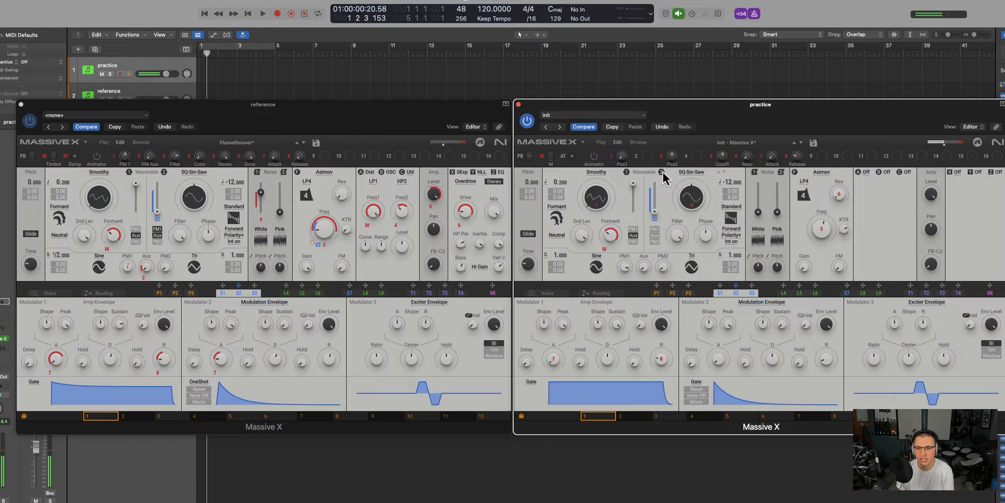
left_click(657, 219)
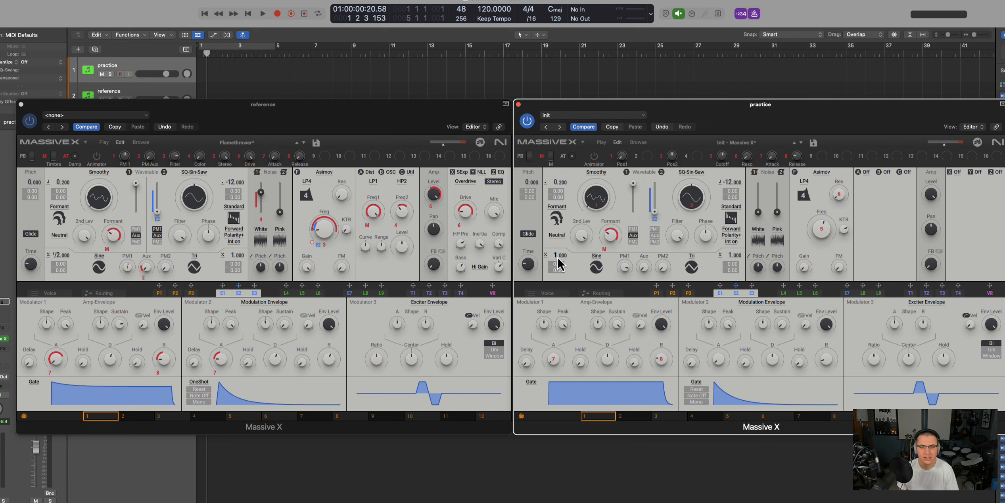
Set the practice synth's Sine phase modulator ratio to 1/2.000 and adjust the PM1 amount to match the reference.
left_click_drag(558, 258, 556, 267)
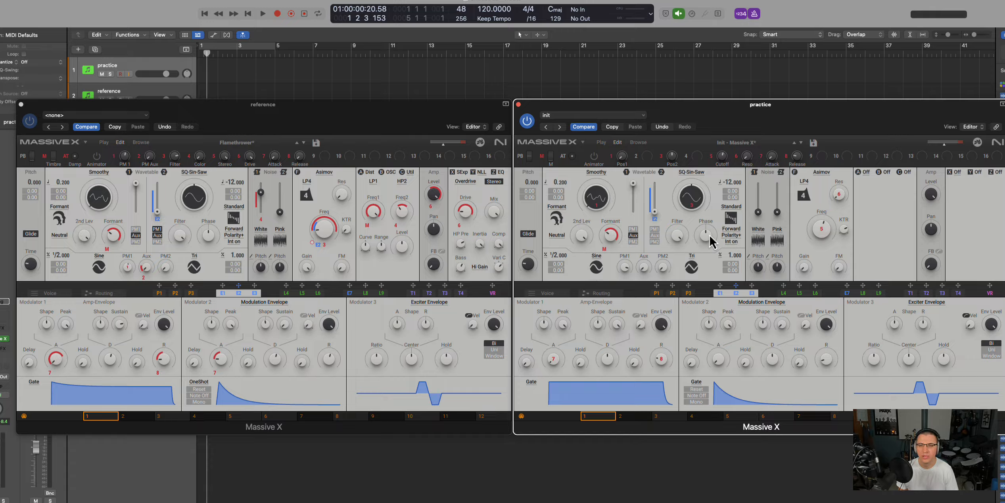
mouse_move(325, 242)
mouse_move(622, 271)
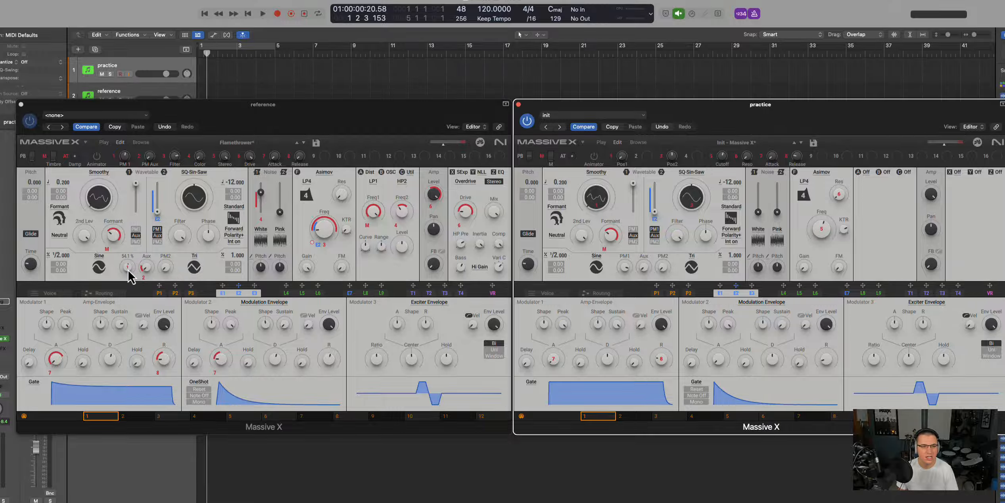
left_click_drag(625, 273, 627, 295)
left_click_drag(626, 332, 624, 359)
left_click_drag(623, 292, 623, 291)
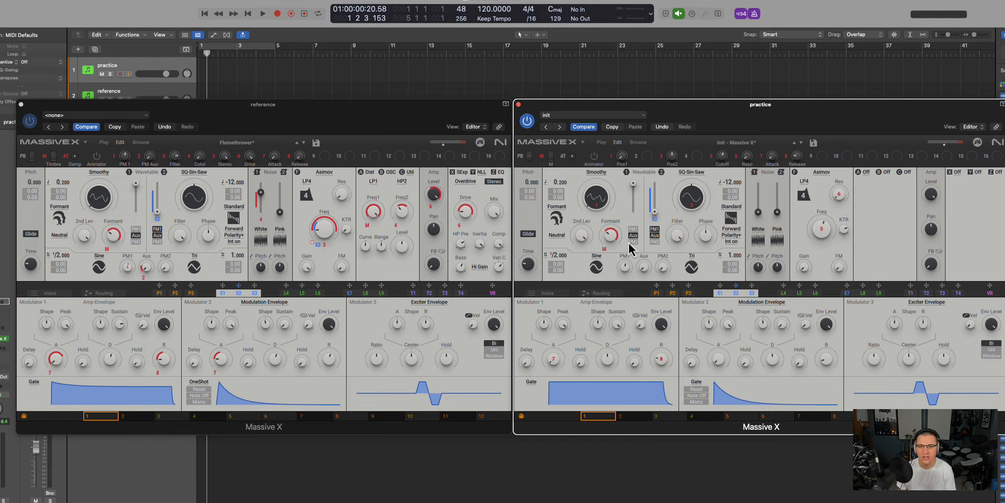
Modulate the practice synth's PM1 amount with macro 1 and its Aux phase modulation amount with macro 2.
left_click_drag(613, 157, 623, 280)
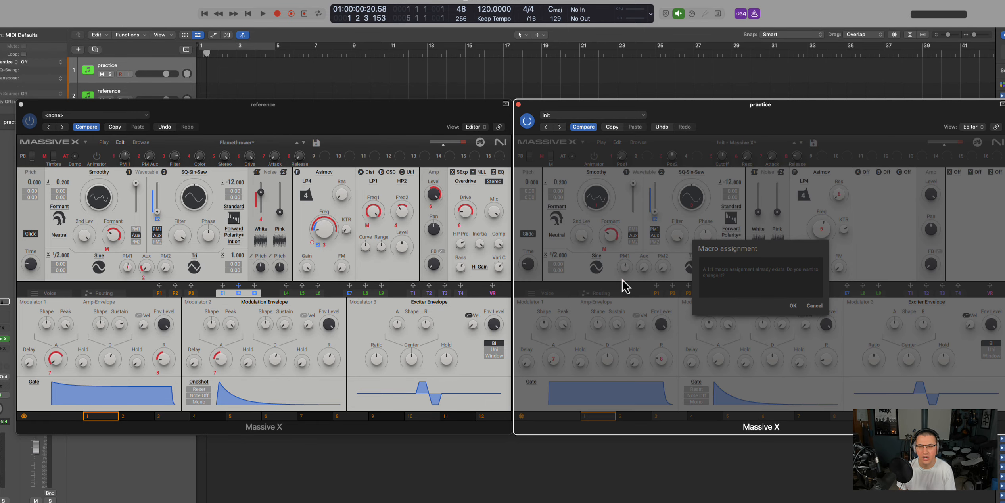
left_click(792, 307)
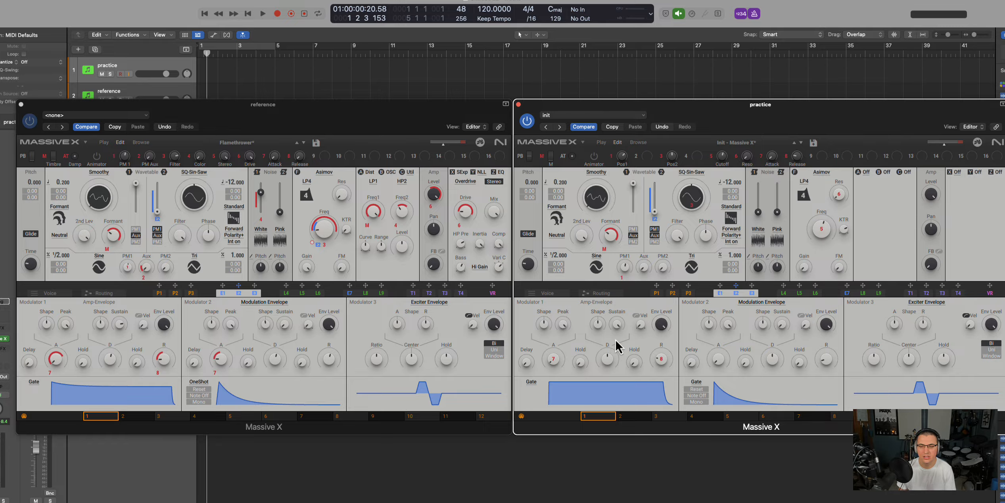
left_click_drag(622, 282, 624, 281)
right_click(624, 279)
left_click(624, 289)
left_click_drag(617, 164, 625, 268)
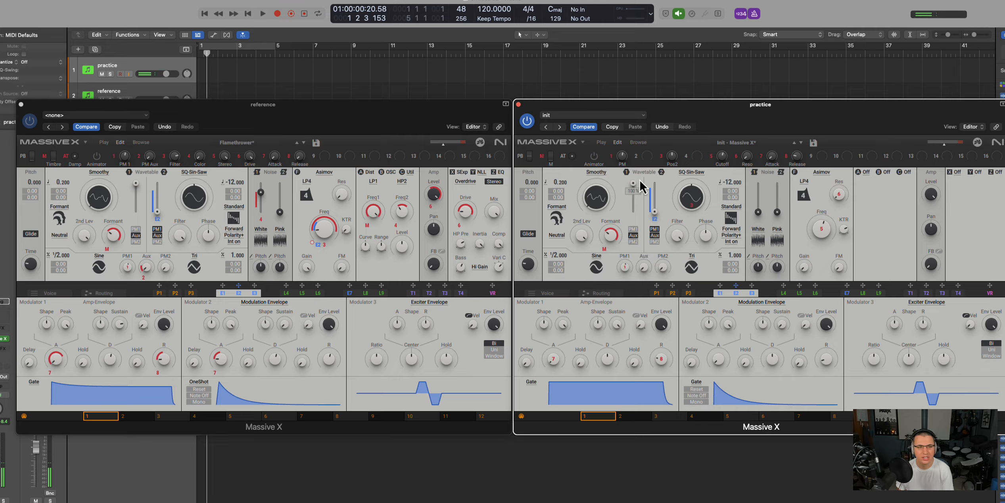
left_click_drag(637, 161, 639, 254)
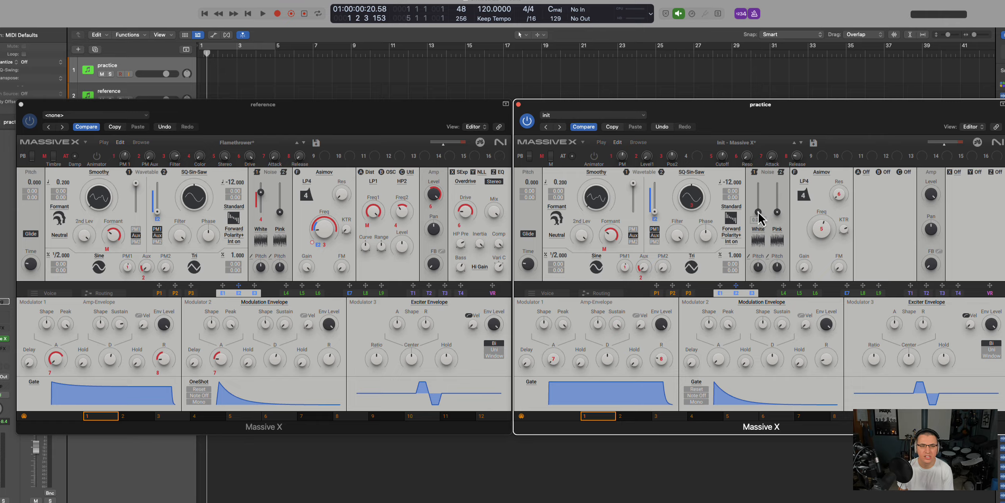
Raise the practice synth's White noise level to match the reference and modulate it with macro 4.
left_click_drag(759, 213, 730, 60)
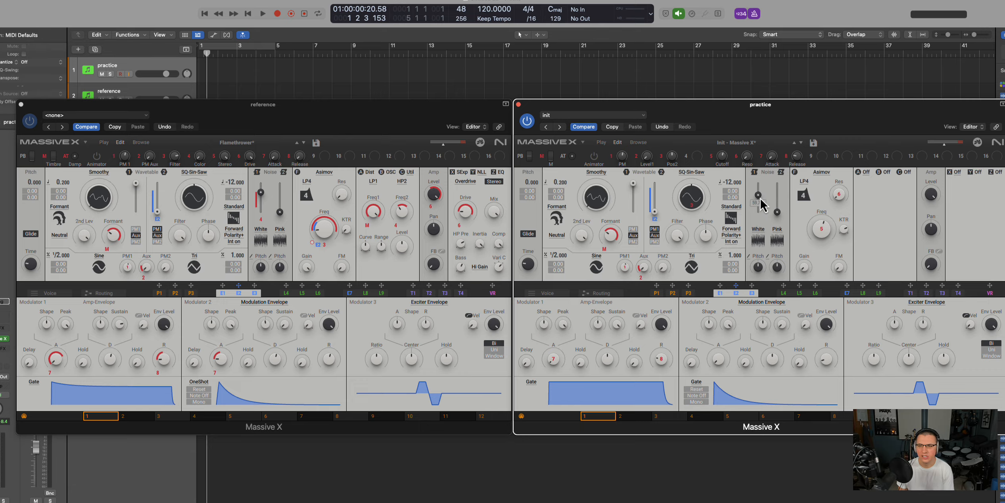
left_click_drag(760, 166, 756, 162)
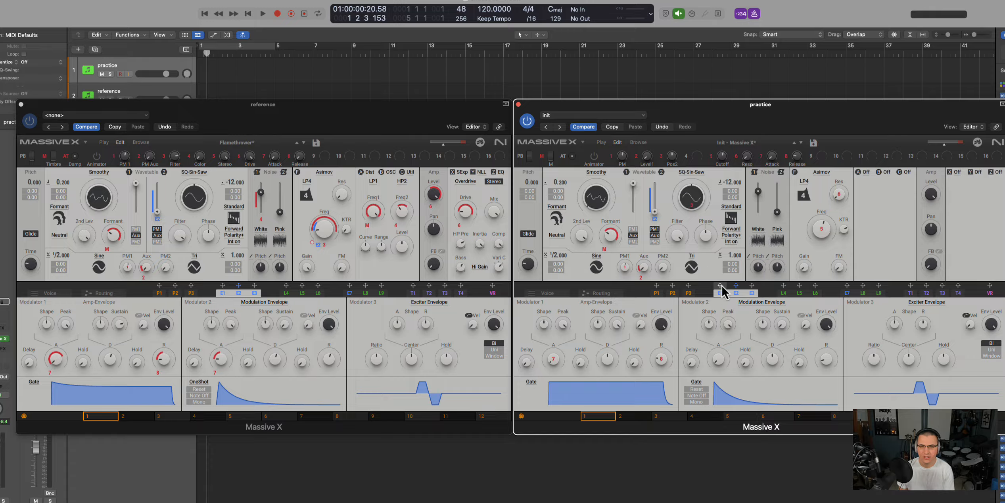
left_click_drag(686, 156, 757, 295)
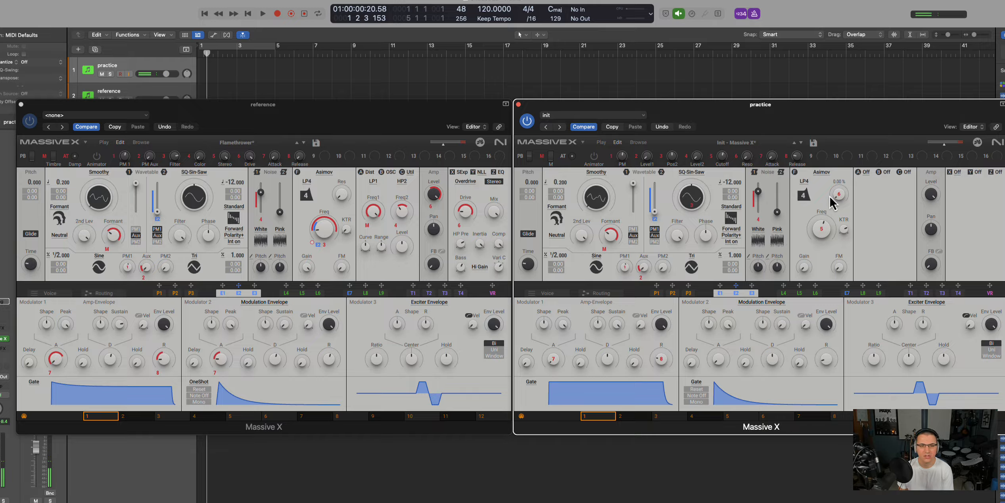
Remove the 1:1 mappings from the Reso and Cutoff macros of the practice synth.
right_click(734, 157)
left_click(739, 169)
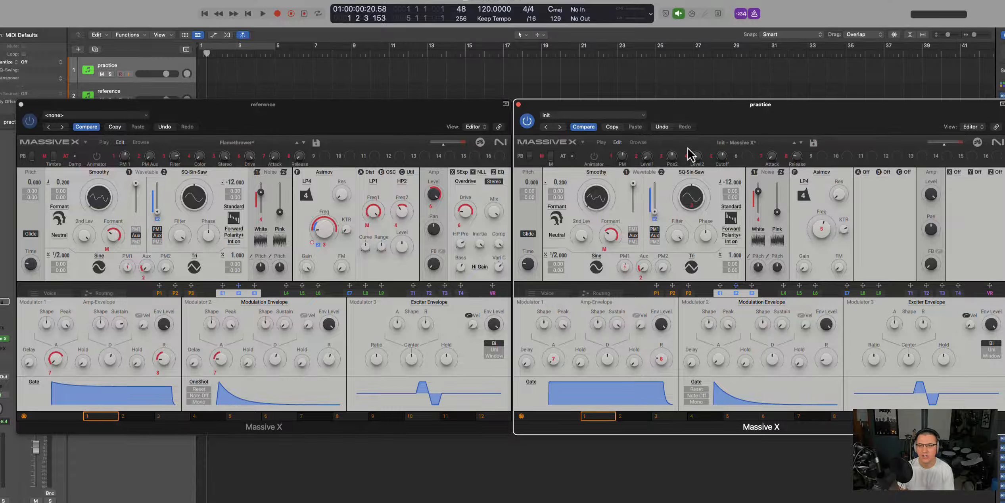
right_click(710, 158)
left_click(728, 169)
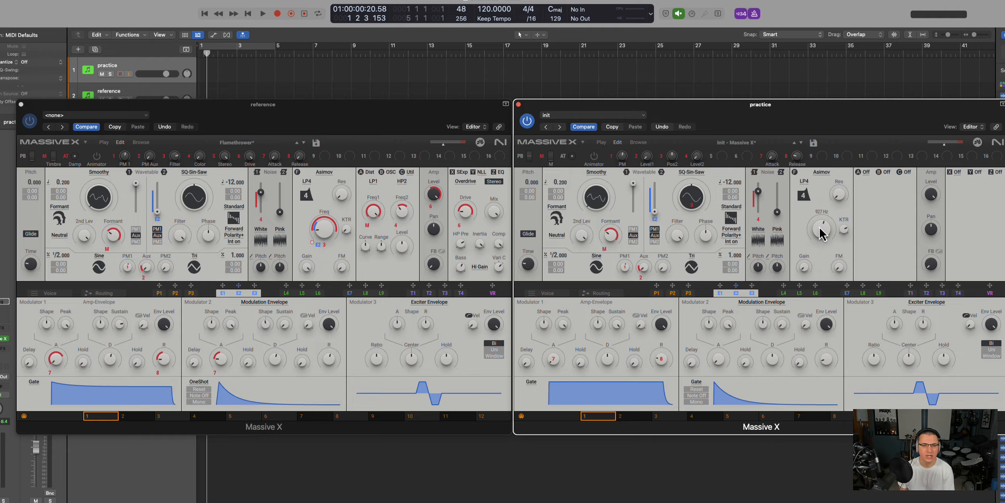
Lower the Freq of the practice synth's Asimov filter to match the reference.
left_click_drag(821, 234, 824, 324)
left_click(321, 232)
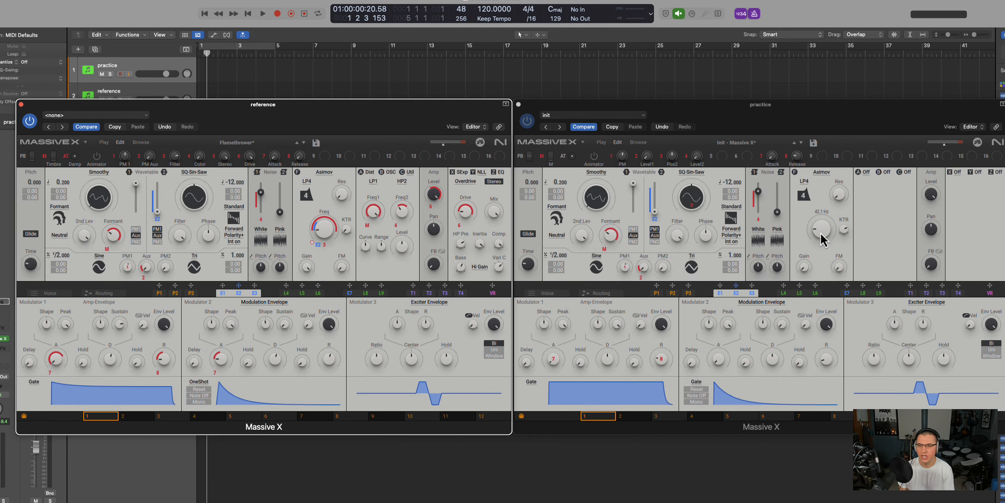
left_click_drag(820, 233, 822, 241)
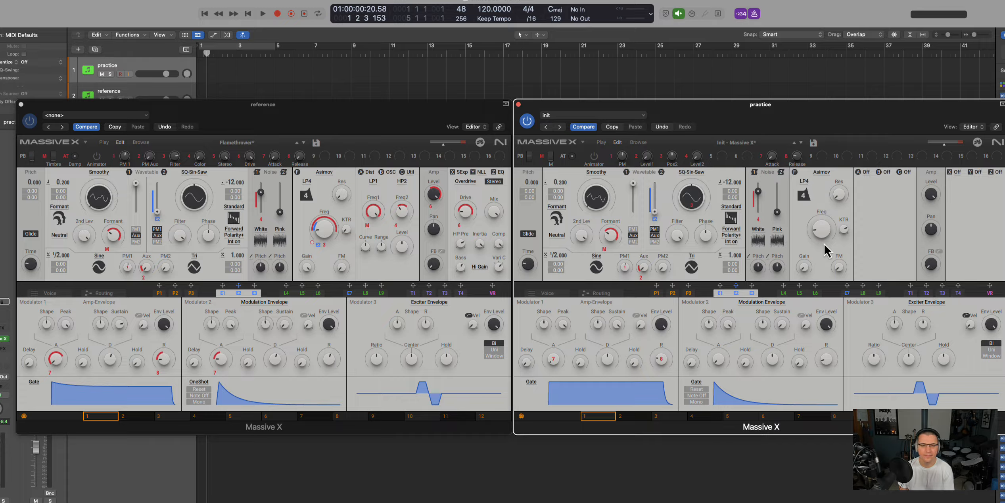
Try out the Gain and Res controls of the practice synth's Asimov filter.
mouse_move(306, 268)
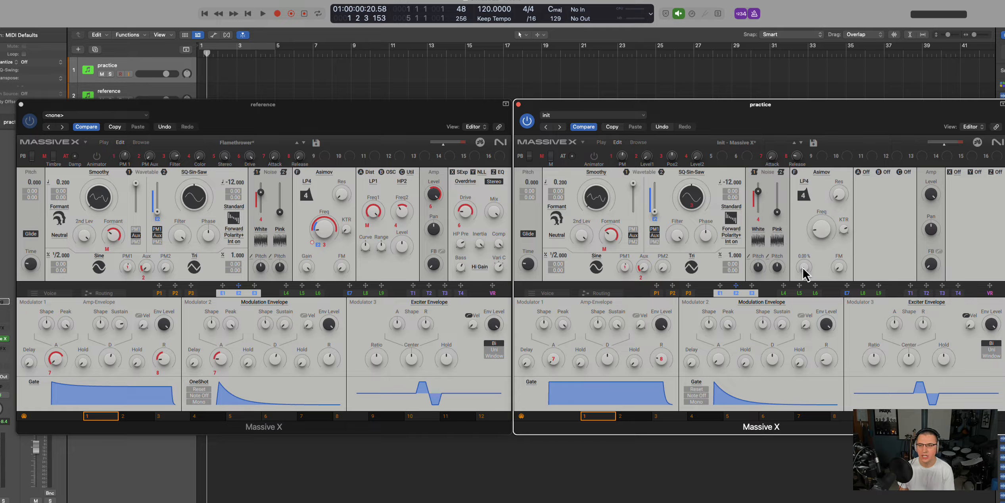
mouse_move(805, 270)
left_click_drag(805, 269, 700, 47)
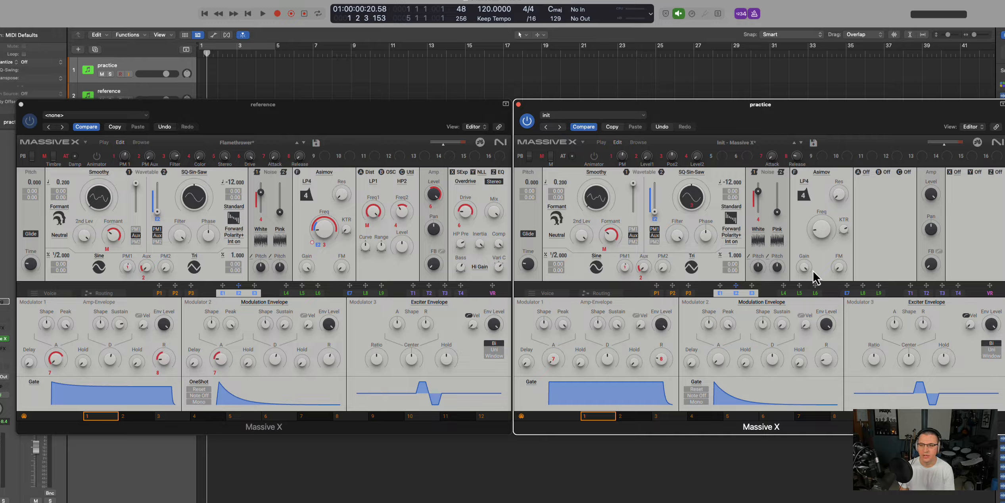
mouse_move(804, 269)
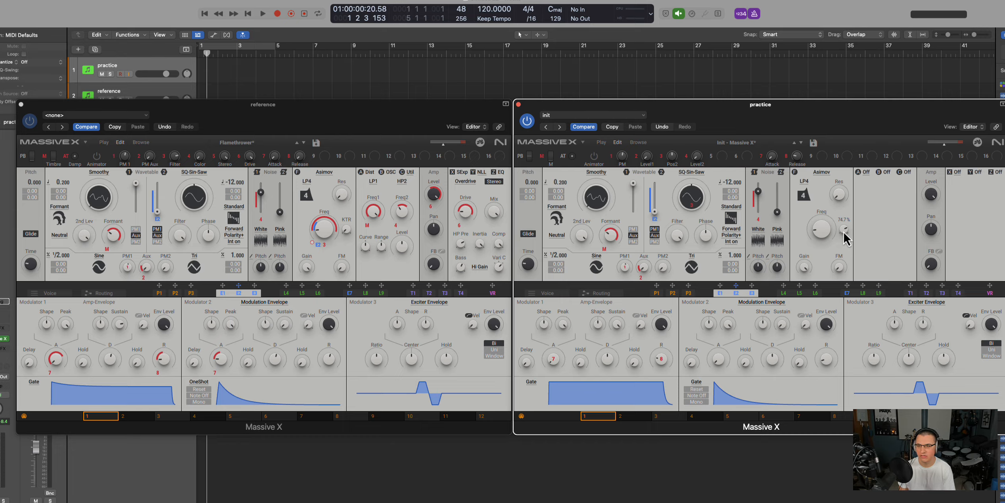
left_click_drag(833, 196, 750, 315)
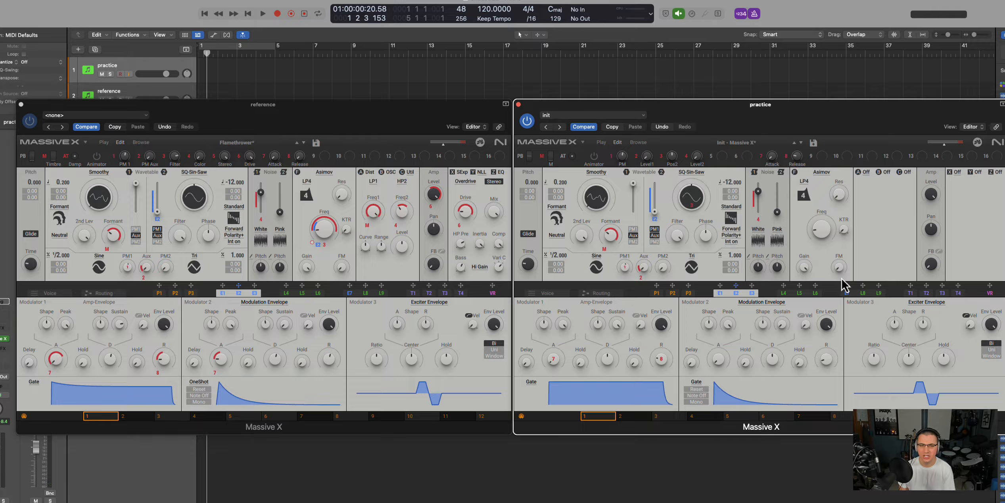
mouse_move(839, 269)
Remove the 1:1 mapping from the Pos2 macro of the practice synth.
mouse_move(321, 241)
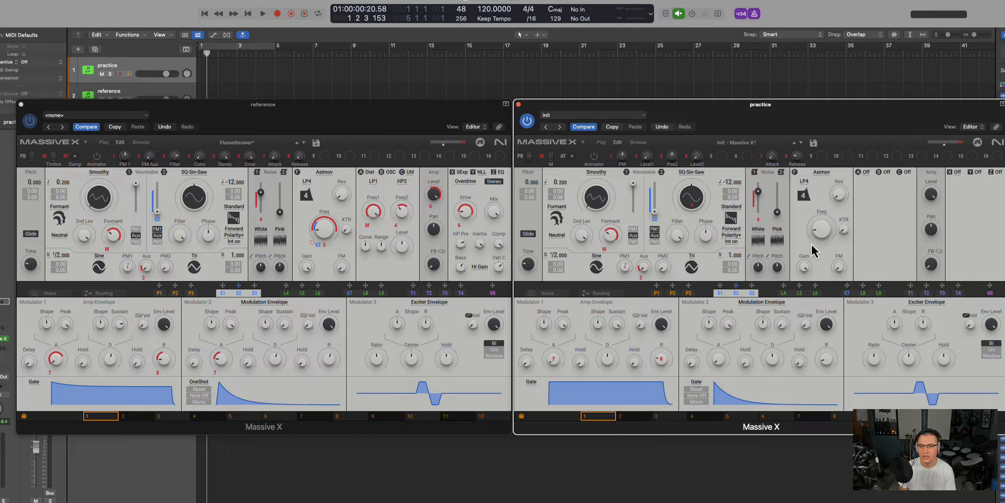
mouse_move(818, 231)
mouse_move(663, 157)
right_click(624, 159)
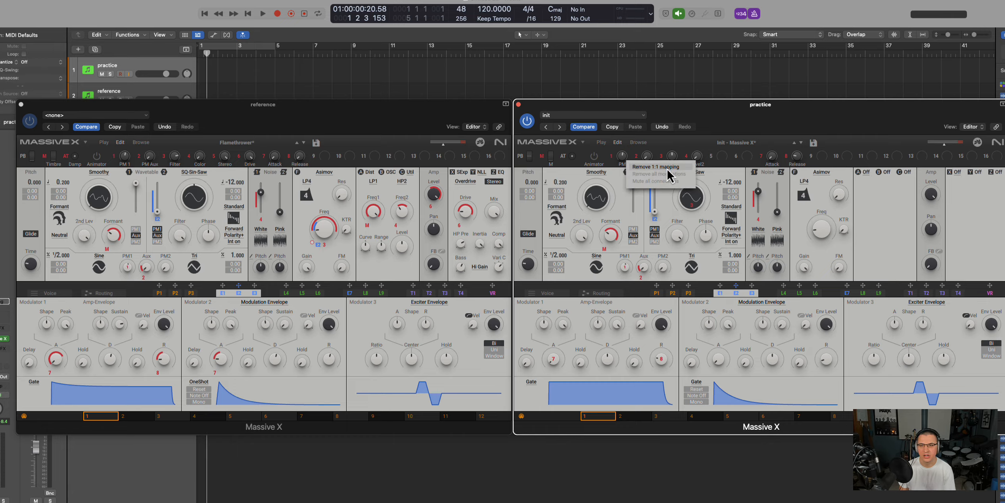
left_click(668, 166)
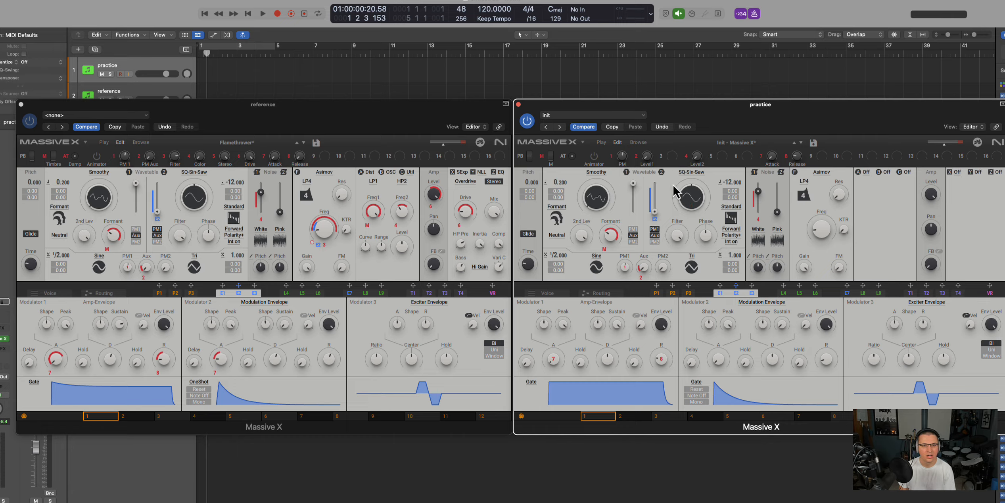
Modulate the Asimov filter's Freq on the practice synth with macro 3 and envelope E2.
left_click_drag(661, 159, 826, 224)
left_click_drag(670, 158, 638, 1)
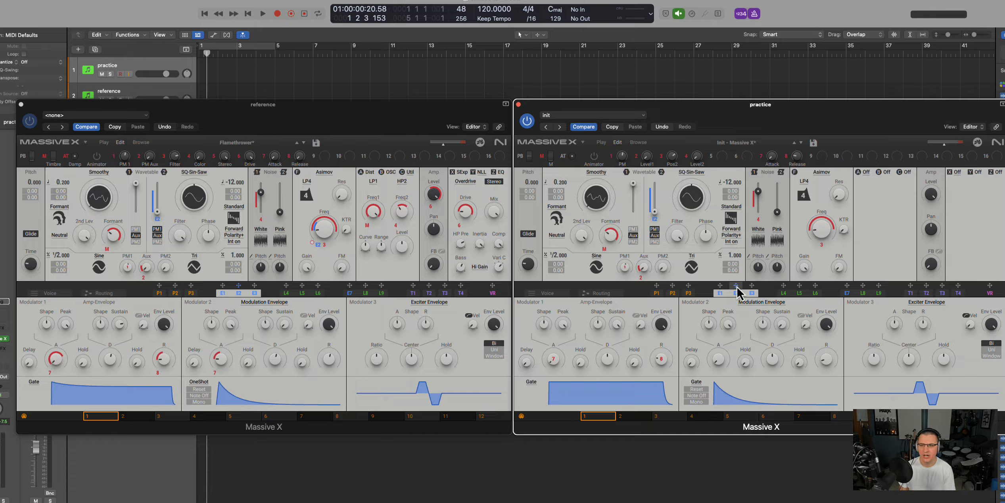
left_click_drag(737, 289, 803, 206)
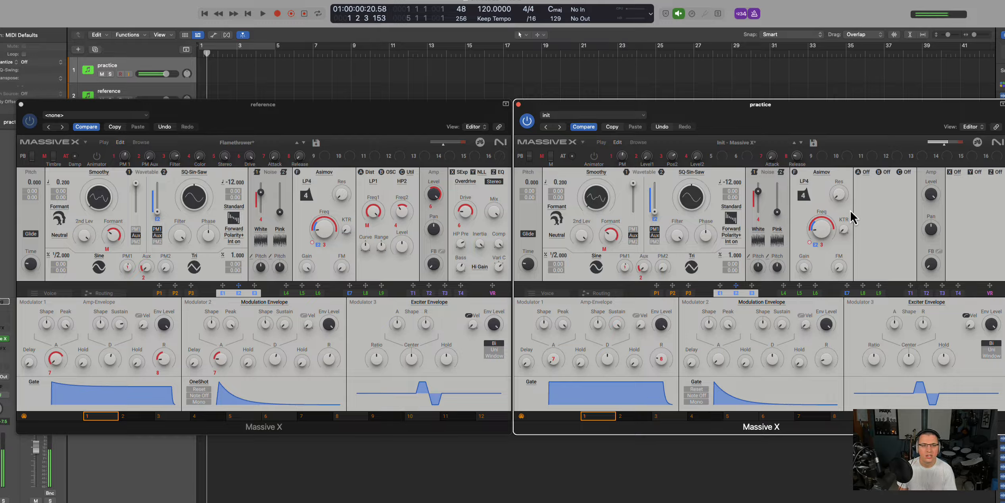
Load Distortion into insert slot A of the practice synth, with the SinC type and HQ enabled.
left_click(866, 173)
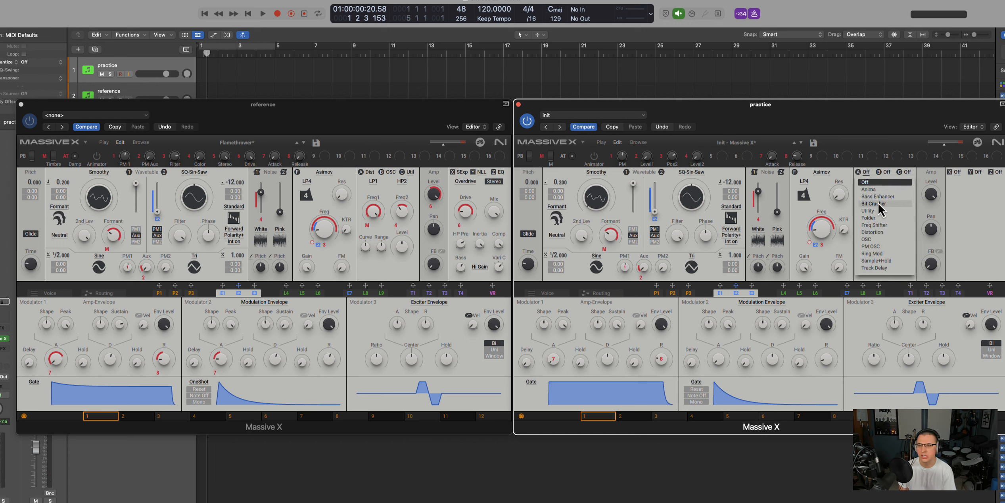
left_click(872, 233)
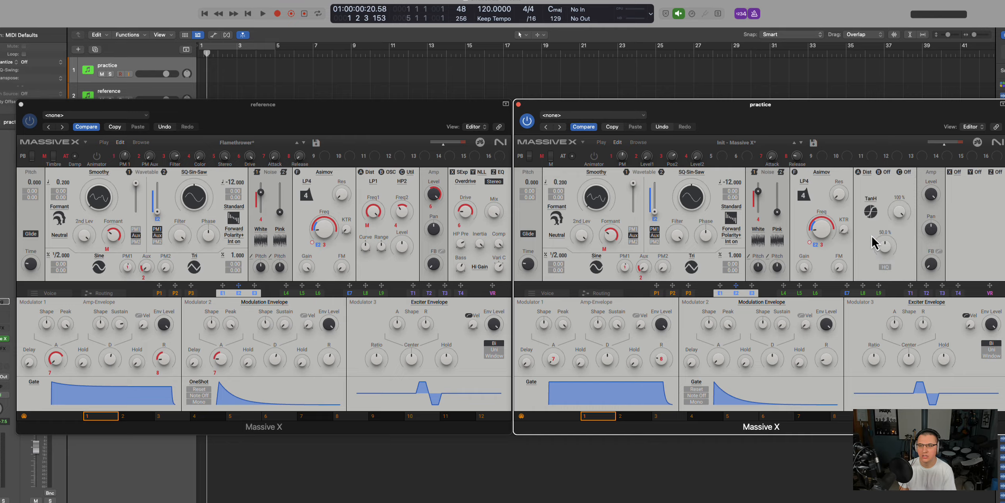
left_click(371, 171)
left_click(871, 198)
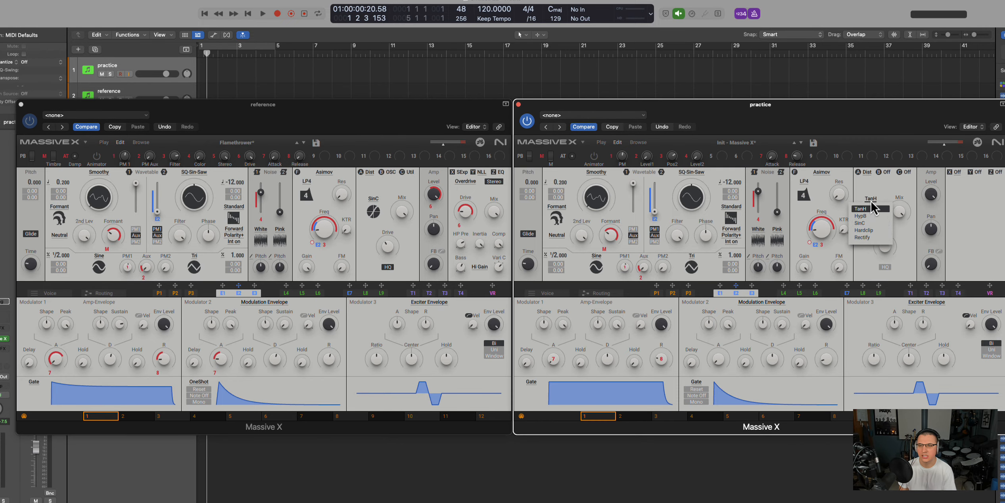
left_click(876, 223)
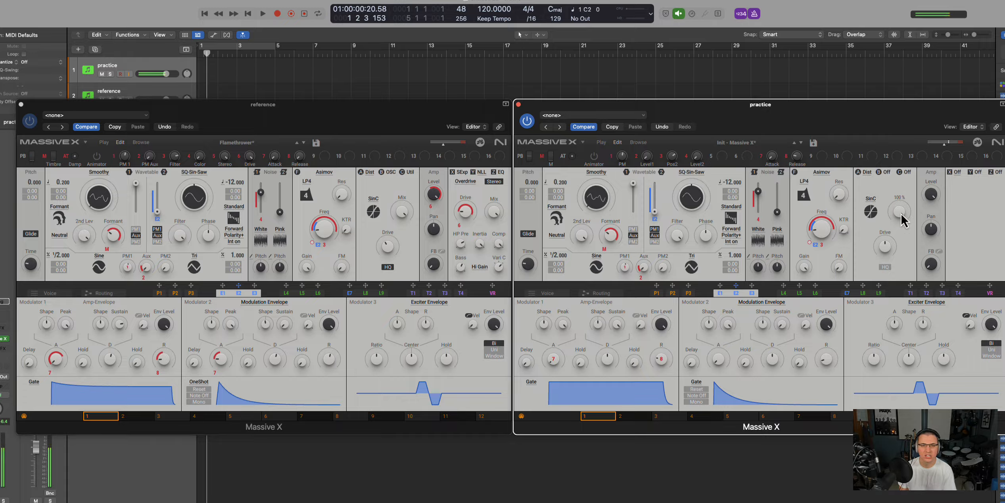
mouse_move(887, 251)
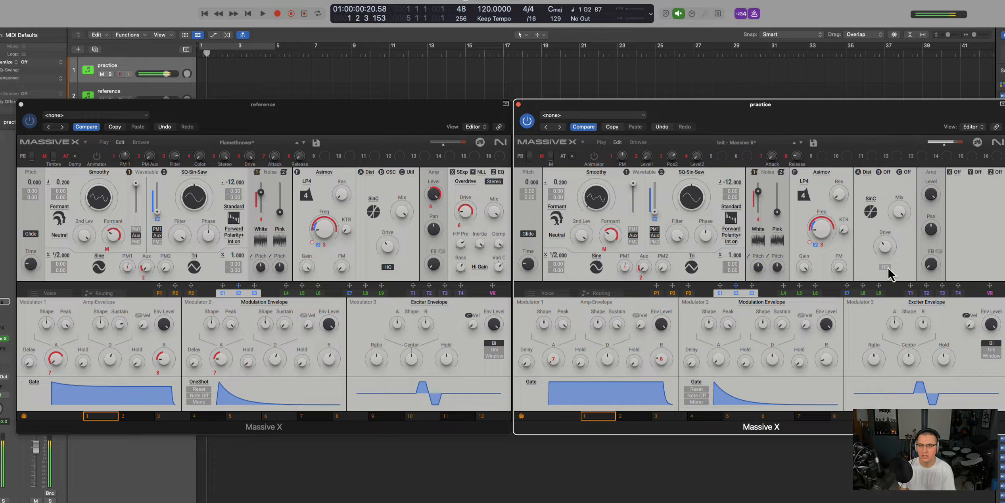
left_click(885, 267)
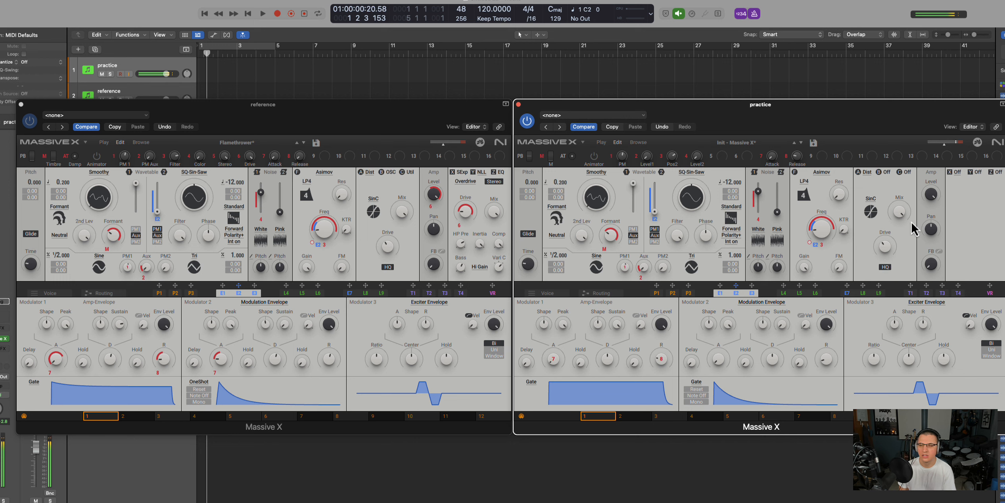
Load the OSC effect into insert slot B of the practice synth, as in the reference.
left_click(883, 172)
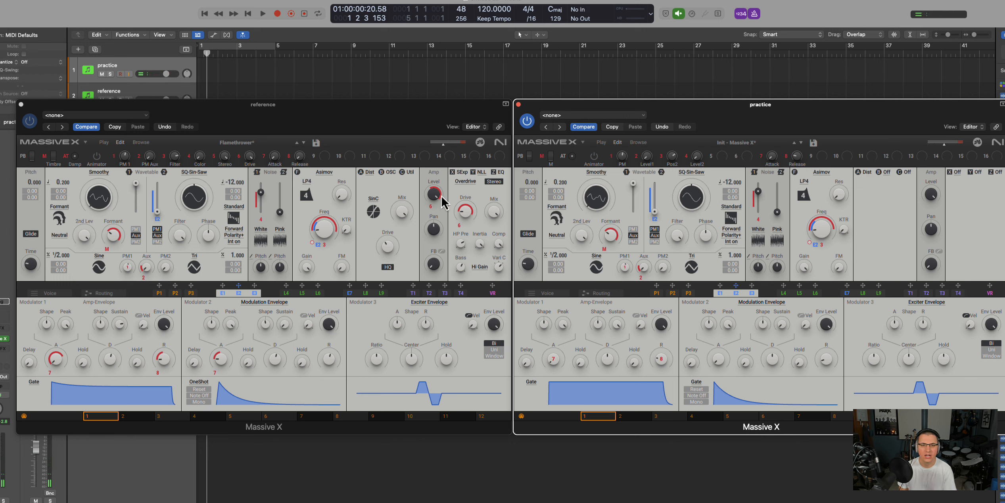
left_click(388, 173)
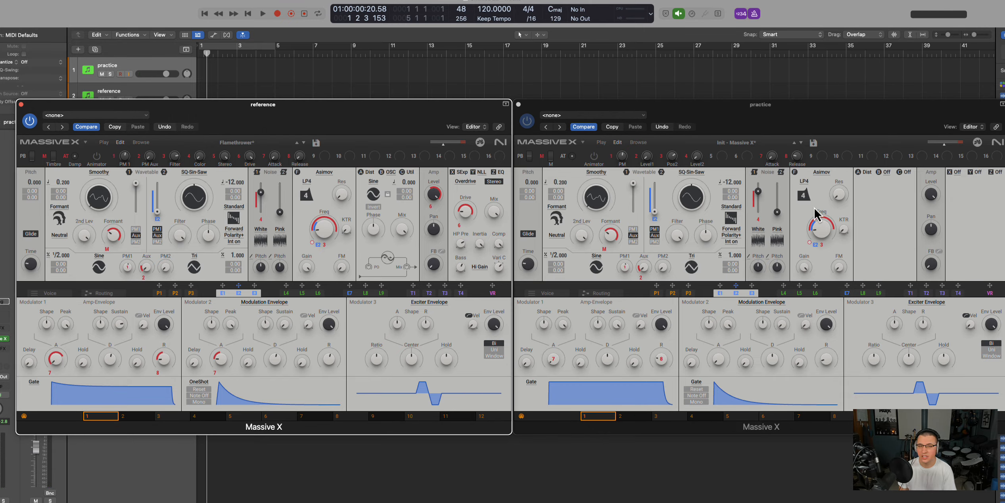
left_click(884, 172)
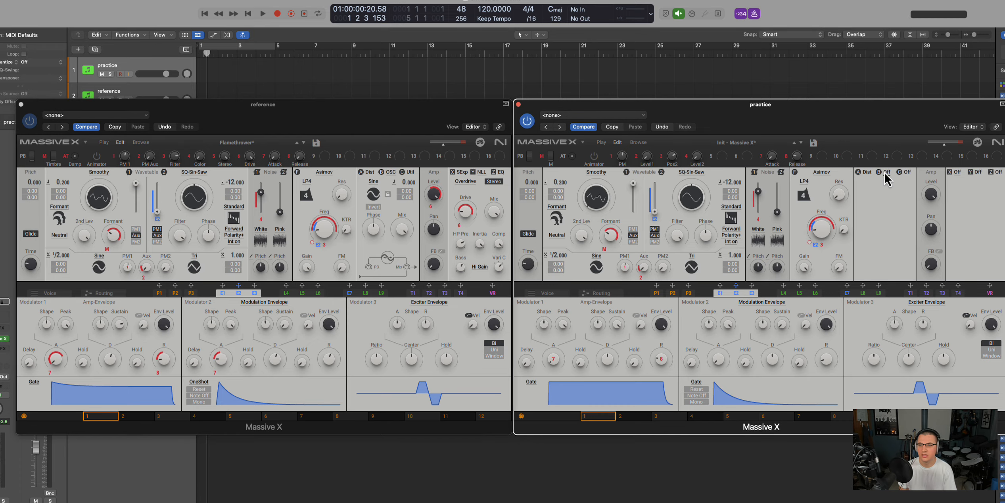
left_click(874, 239)
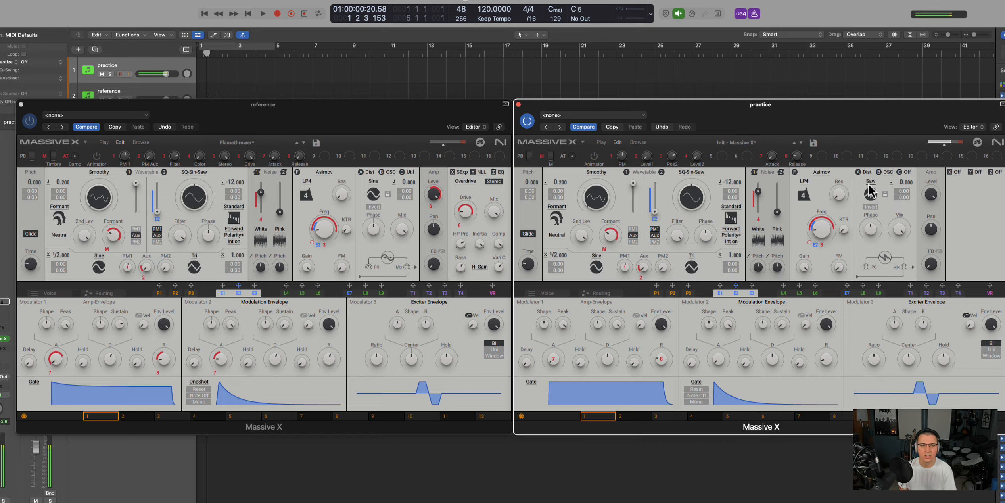
Lower the Mix of the OSC insert in slot B of the practice synth and set its waveform to Sine.
left_click_drag(901, 231, 883, 401)
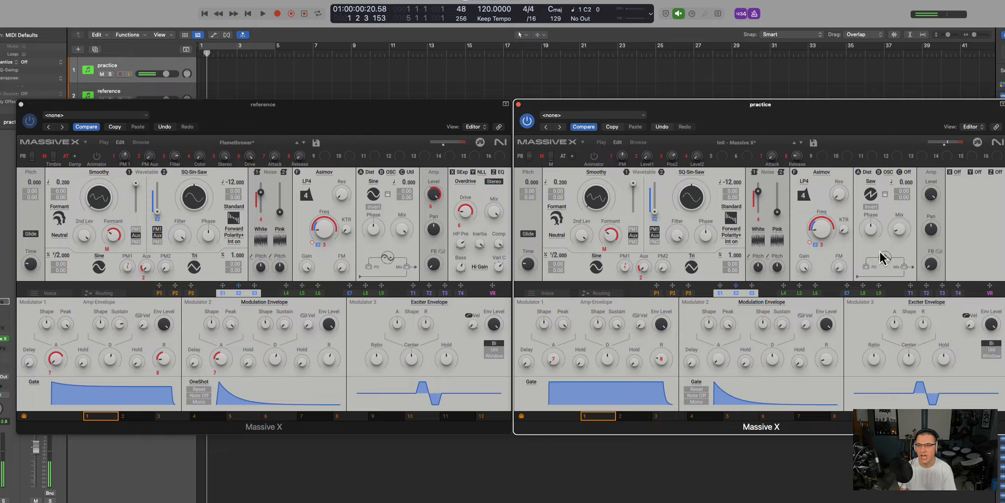
left_click(871, 182)
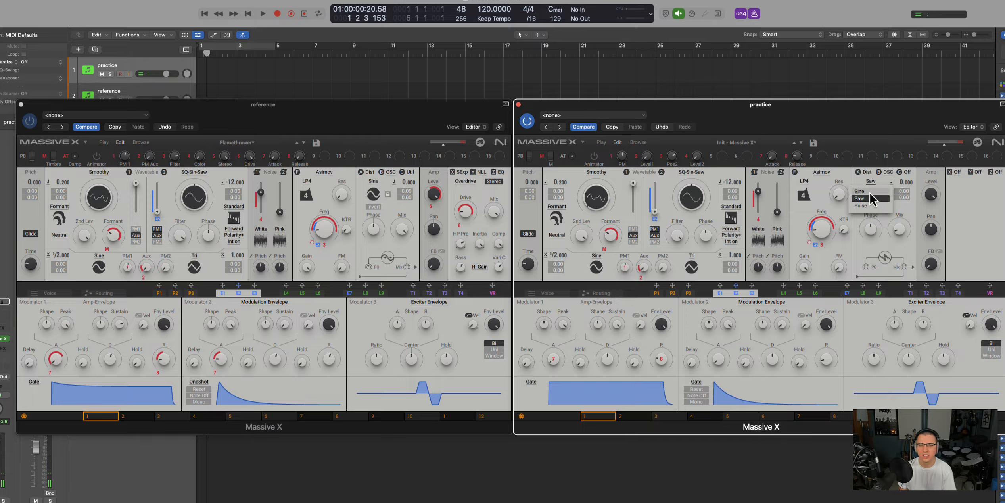
left_click(867, 191)
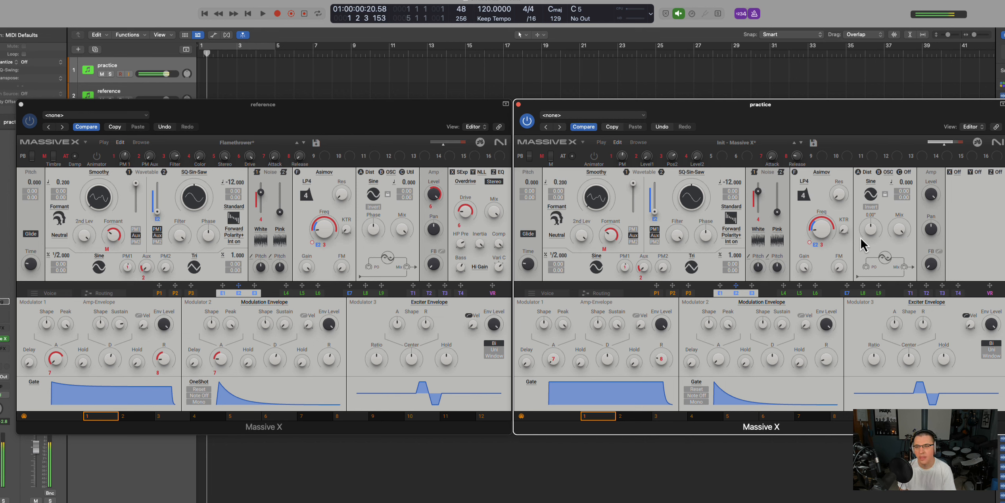
mouse_move(865, 237)
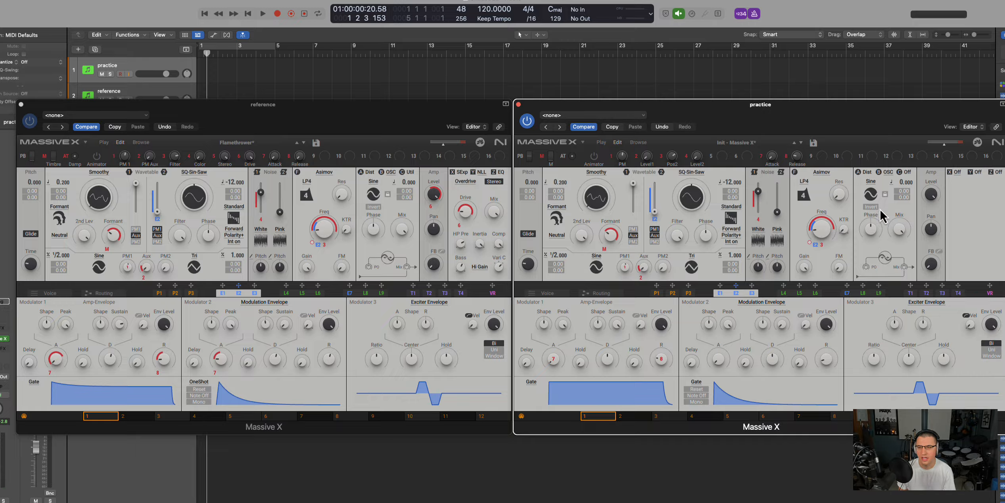
Load Utility into insert slot C of the practice synth, with its two filters set to LP1 and HP2.
left_click(905, 173)
left_click(408, 173)
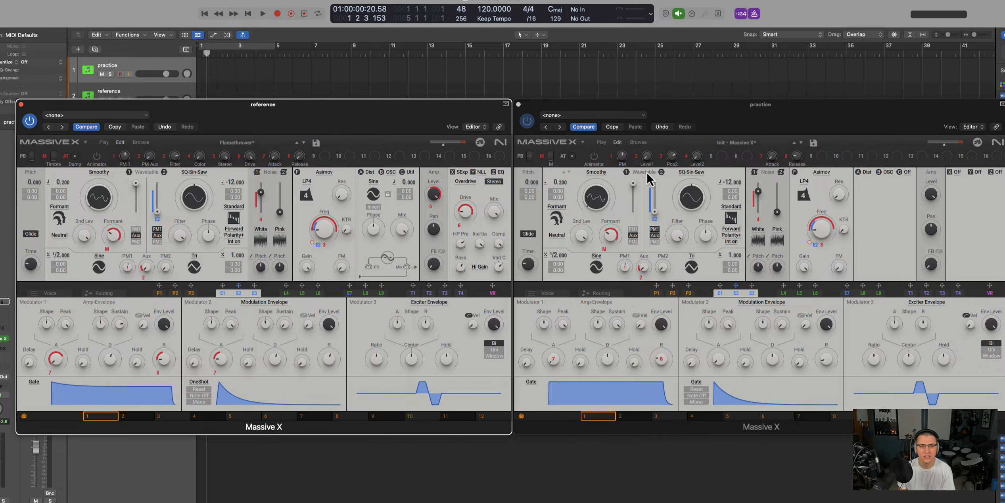
left_click(403, 172)
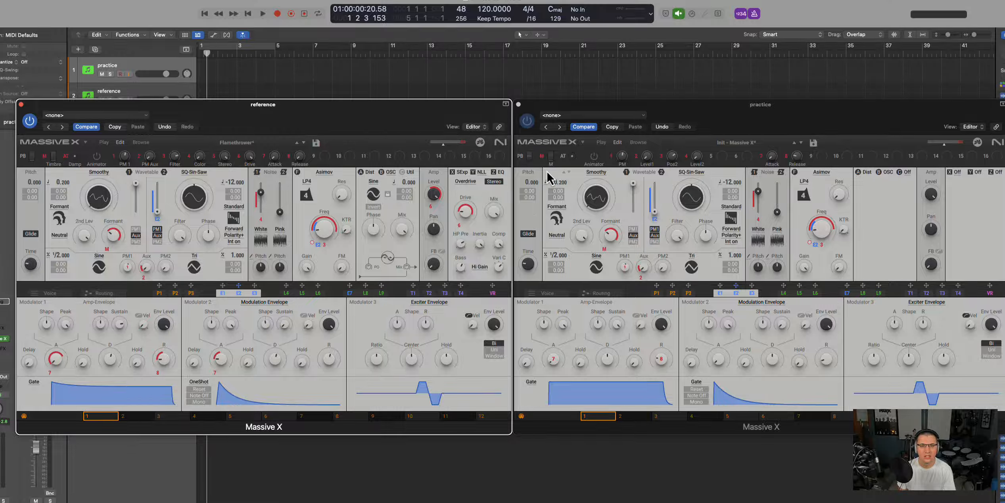
left_click(410, 173)
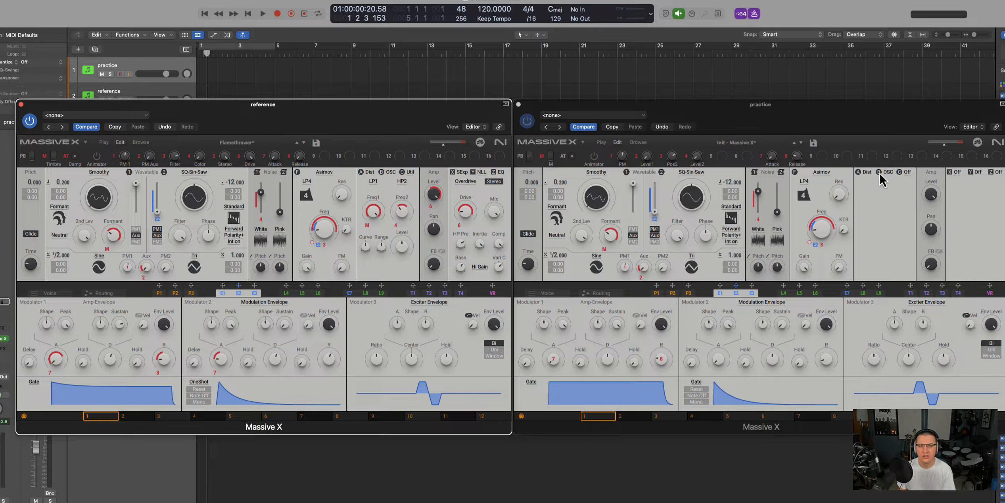
left_click(909, 177)
left_click(908, 174)
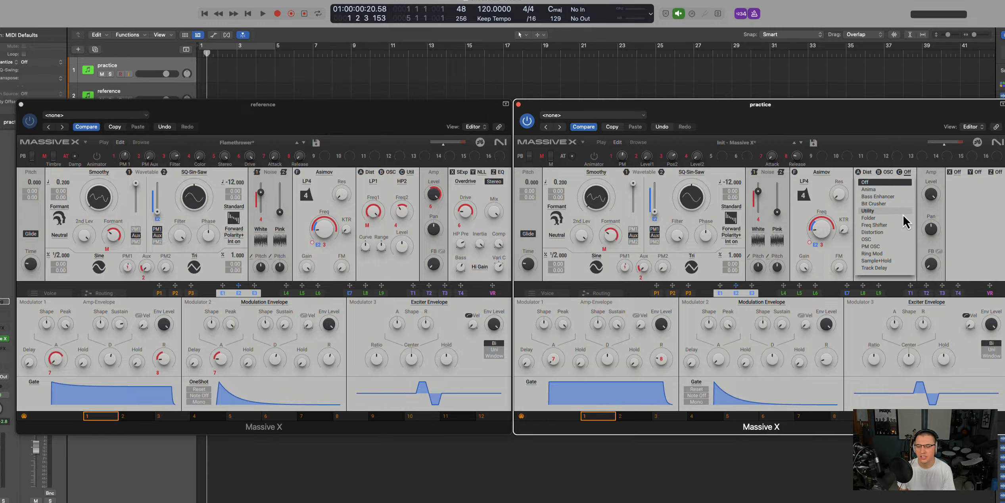
left_click(904, 212)
left_click(871, 183)
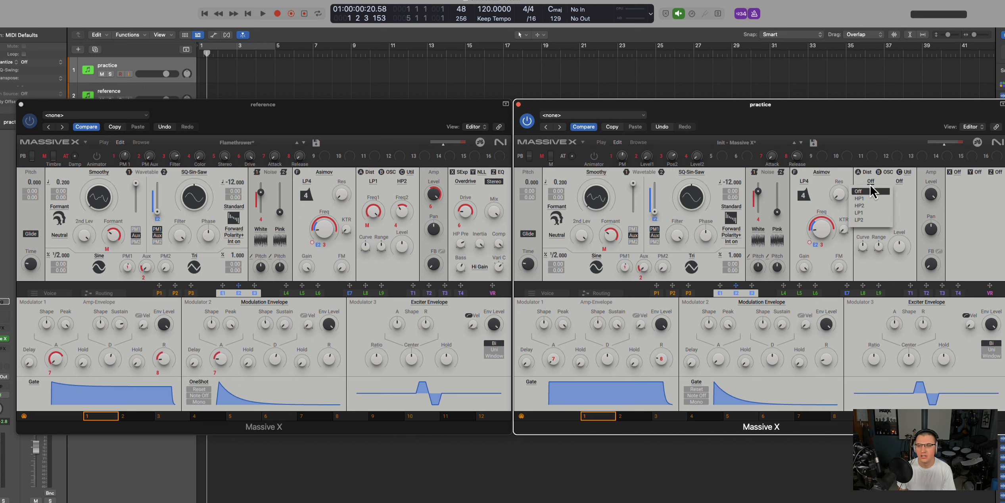
left_click(870, 213)
left_click(898, 182)
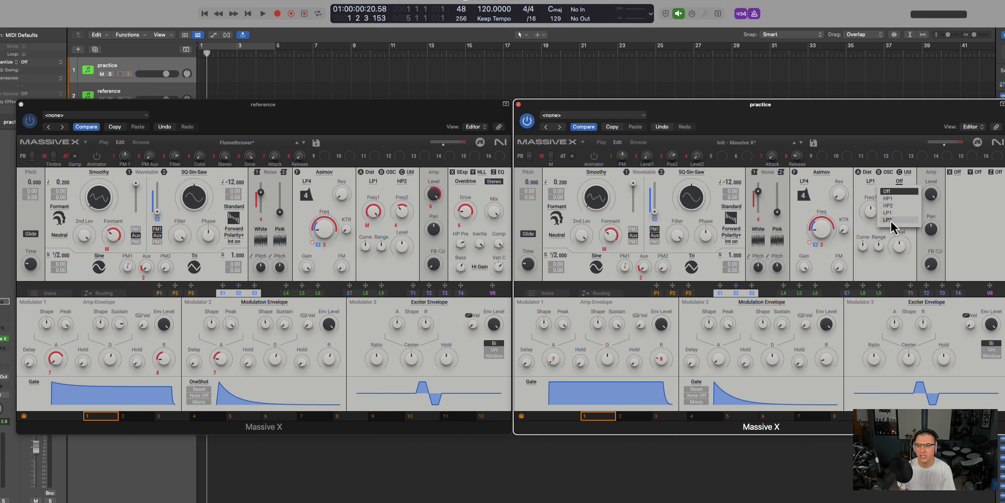
left_click(898, 205)
Lower the Utility insert's Freq2, then modulate Freq1 with the M source and Freq2 with macro 4.
mouse_move(873, 212)
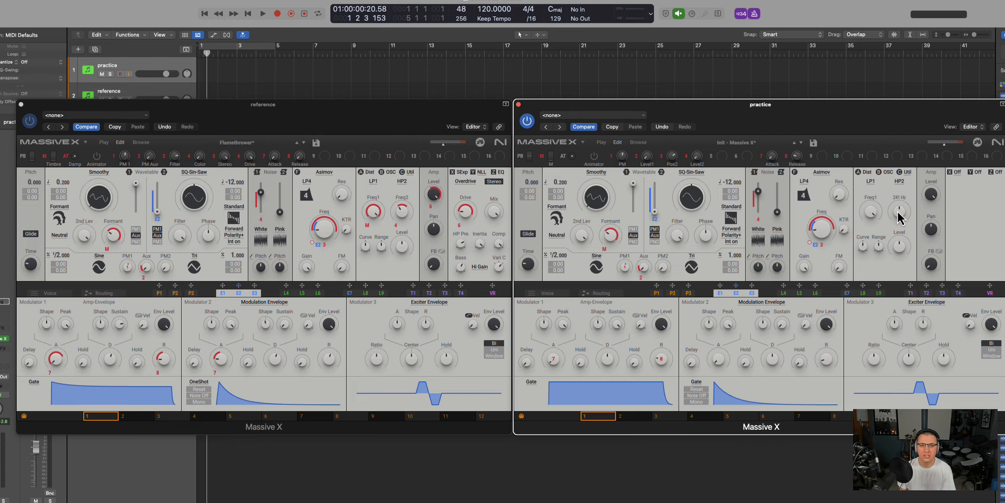
left_click_drag(898, 211, 895, 242)
mouse_move(895, 241)
left_click_drag(540, 158, 871, 225)
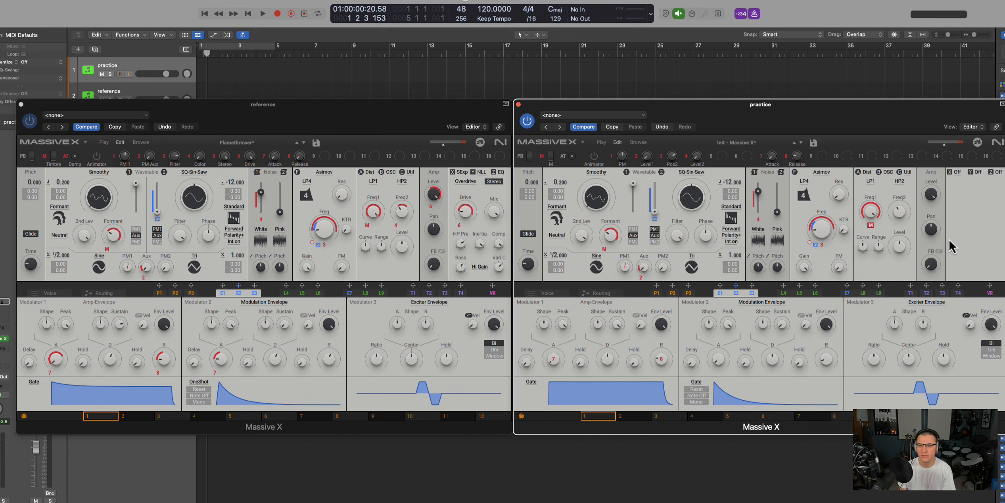
mouse_move(897, 222)
left_click_drag(687, 158, 882, 192)
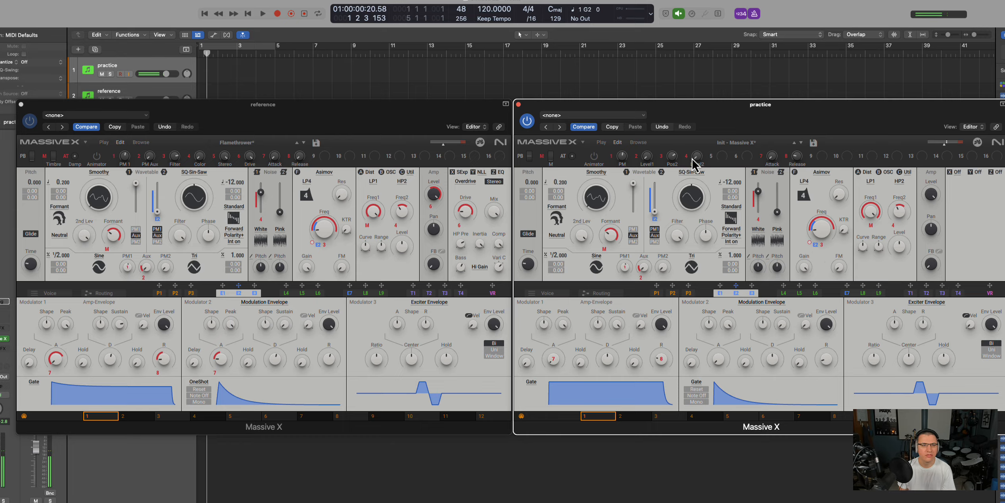
Modulate the Amp Level of the practice synth with macro 6 and turn macro 6 up.
mouse_move(695, 160)
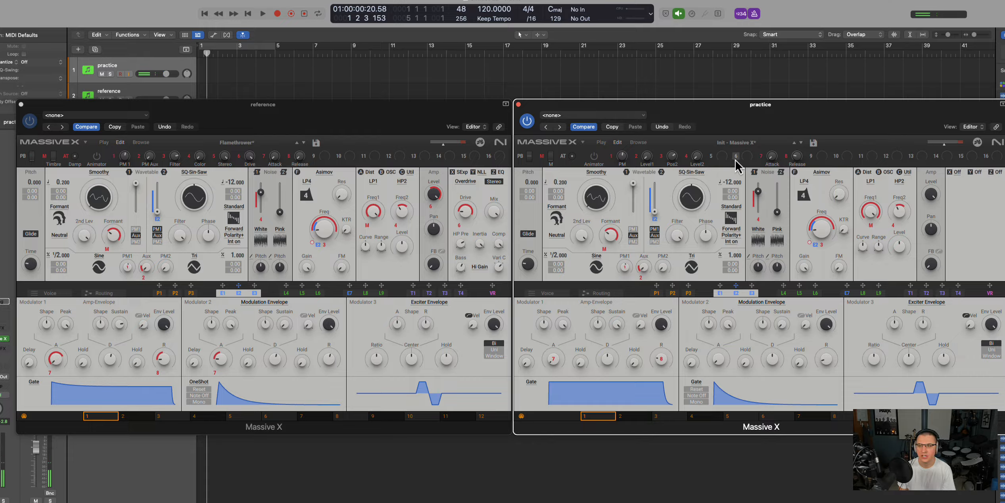
left_click_drag(735, 160, 927, 216)
left_click_drag(749, 162, 712, 1)
Load Stereo Expander into effect slot X of the practice synth and modulate its Amount with macro 5.
left_click(462, 173)
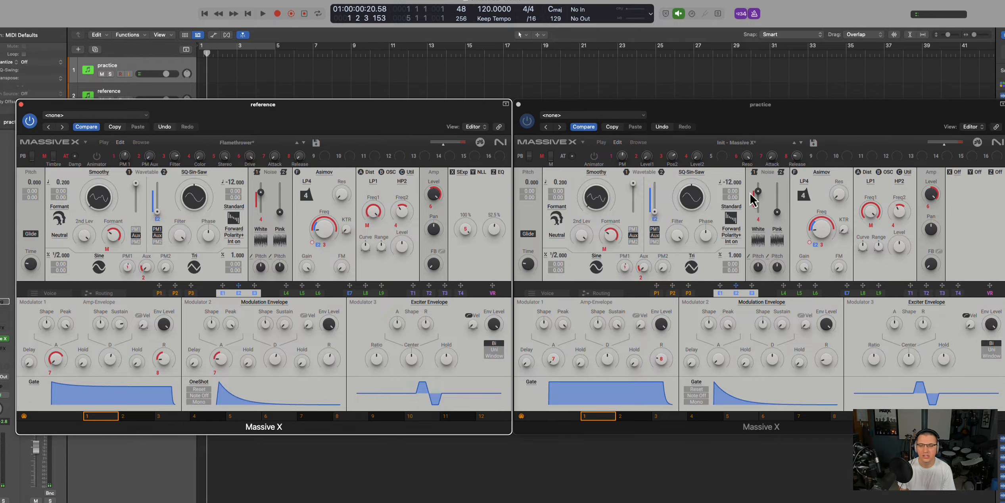
left_click(952, 173)
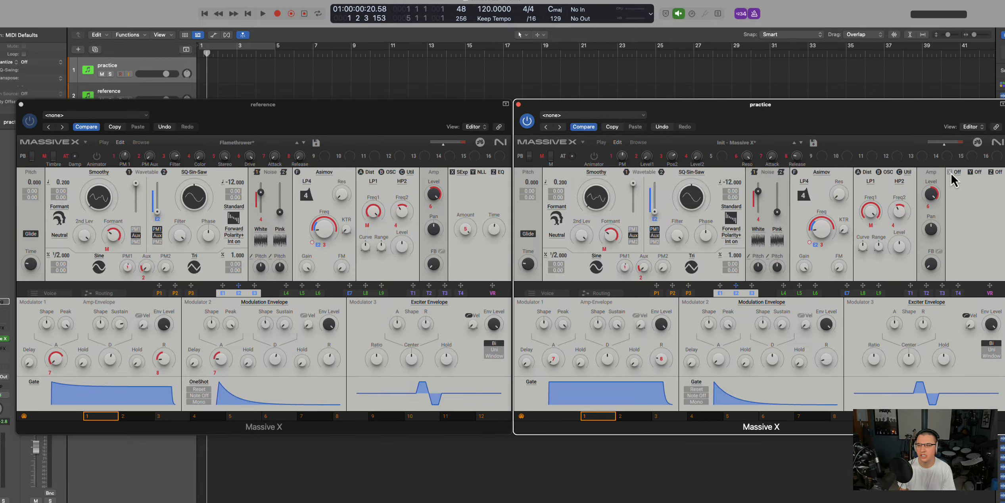
left_click(959, 173)
left_click(986, 260)
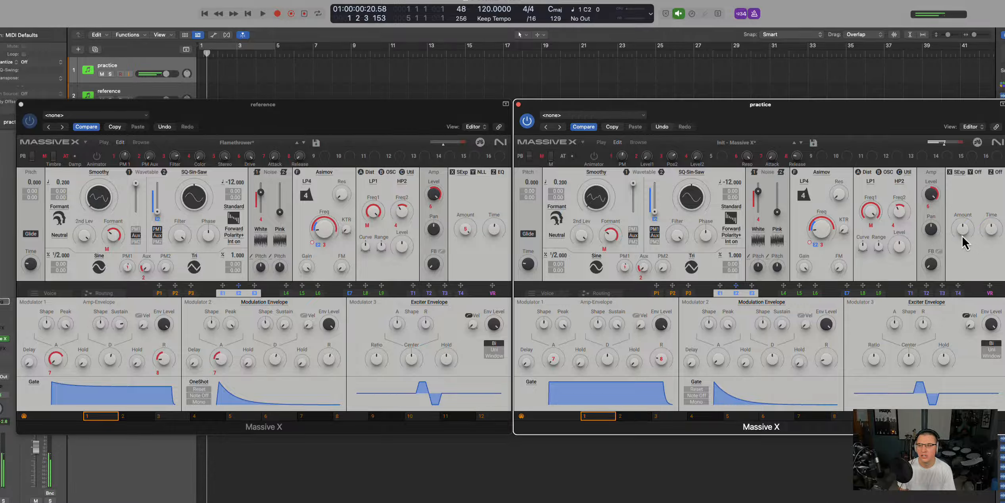
left_click_drag(961, 234, 962, 195)
left_click_drag(710, 157, 967, 230)
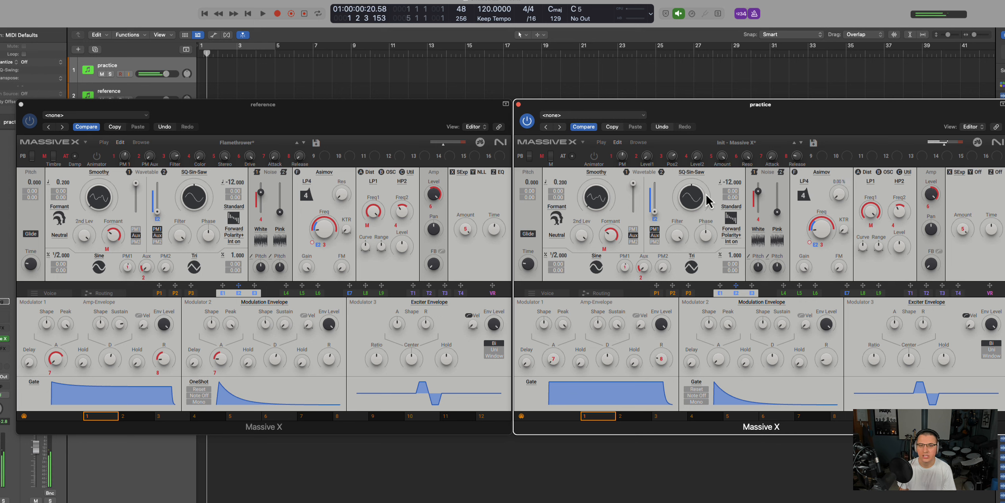
Load Nonlinear Lab into effect slot Y of the practice synth and set its type to Overdrive.
left_click(482, 173)
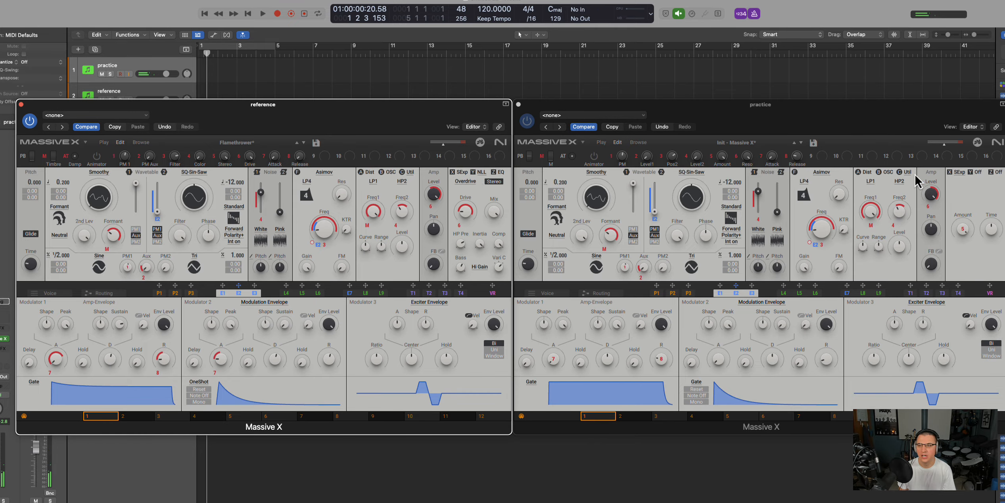
left_click(977, 174)
left_click(973, 172)
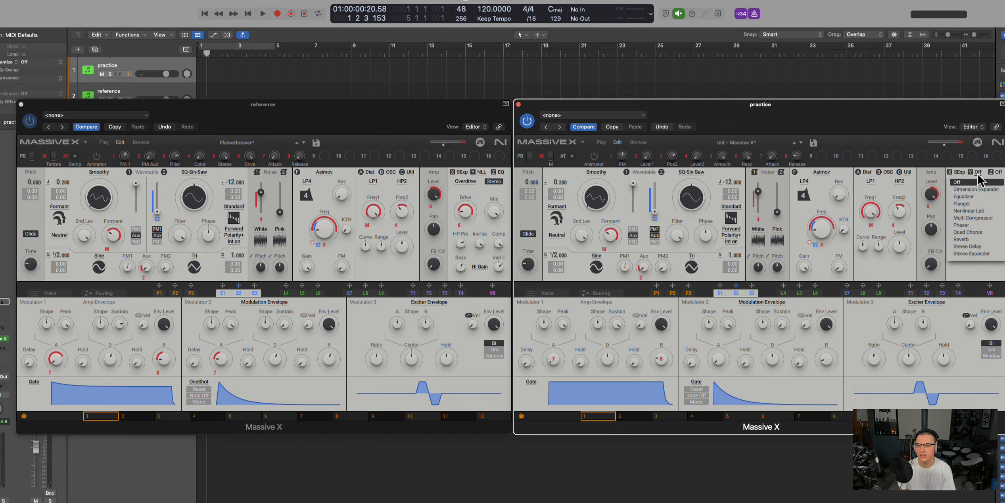
left_click(975, 213)
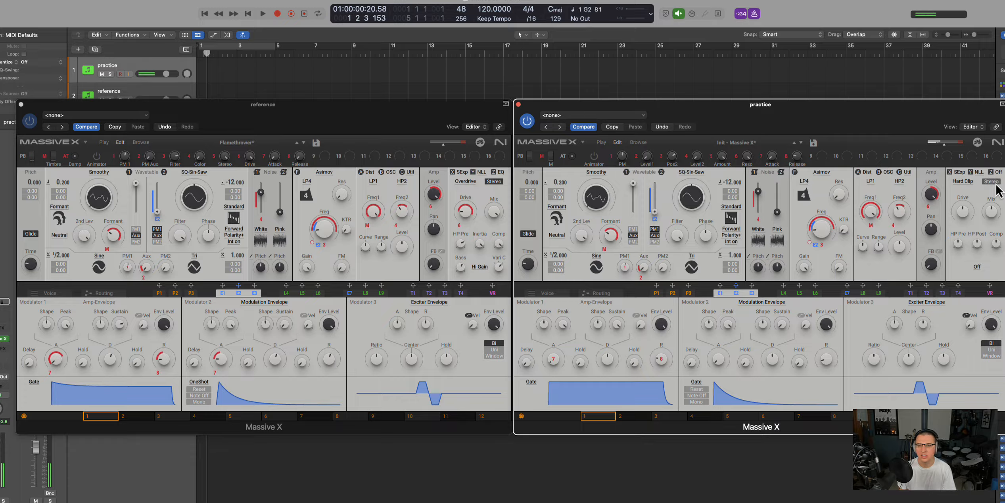
left_click(963, 181)
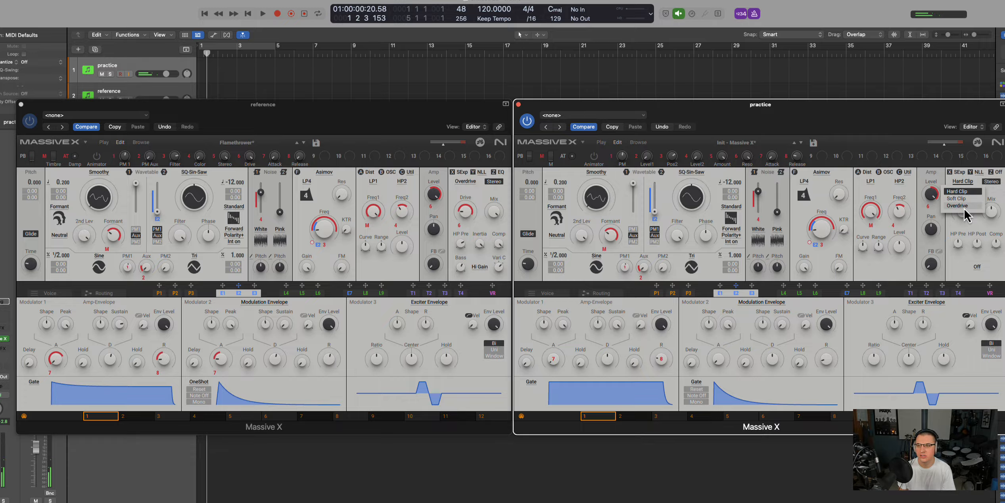
left_click(966, 206)
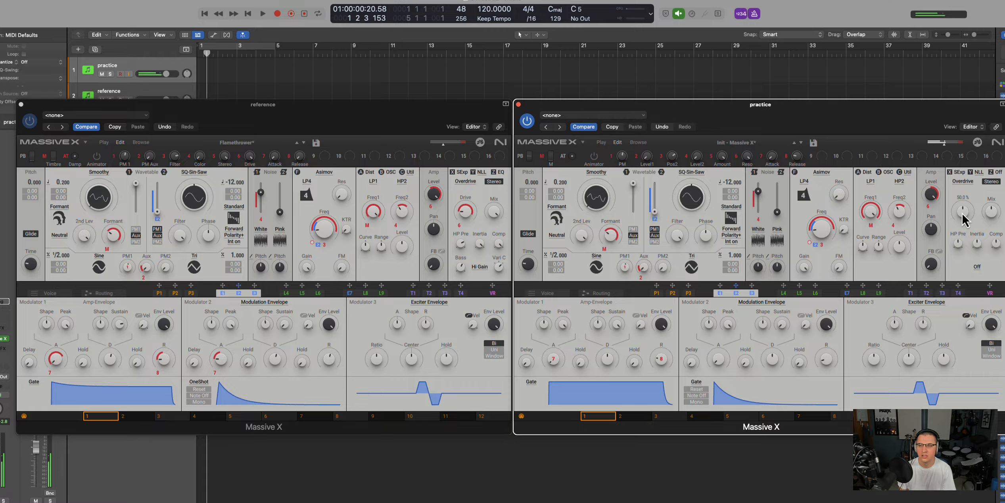
Modulate the Nonlinear Lab's lowered Drive with macro 6 and set its cabinet mode to Hi Gain.
left_click_drag(962, 213, 958, 282)
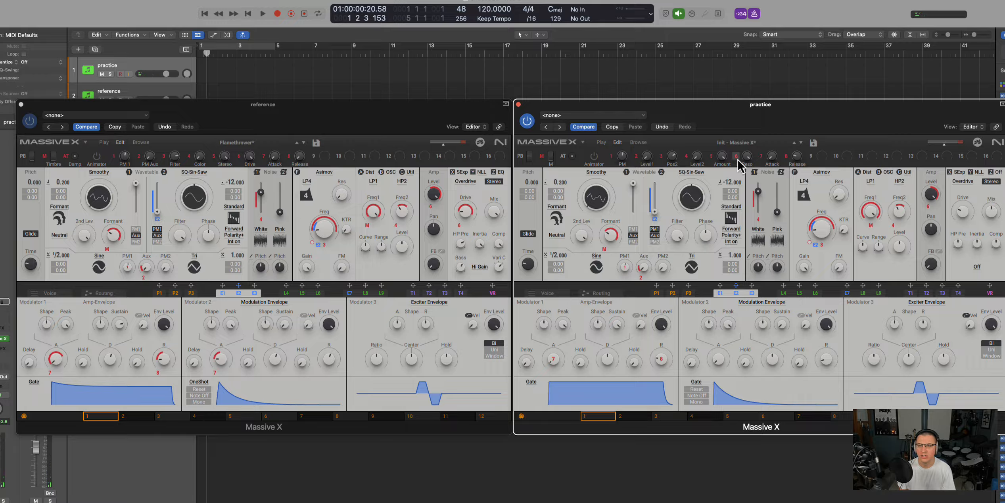
left_click_drag(736, 157, 907, 34)
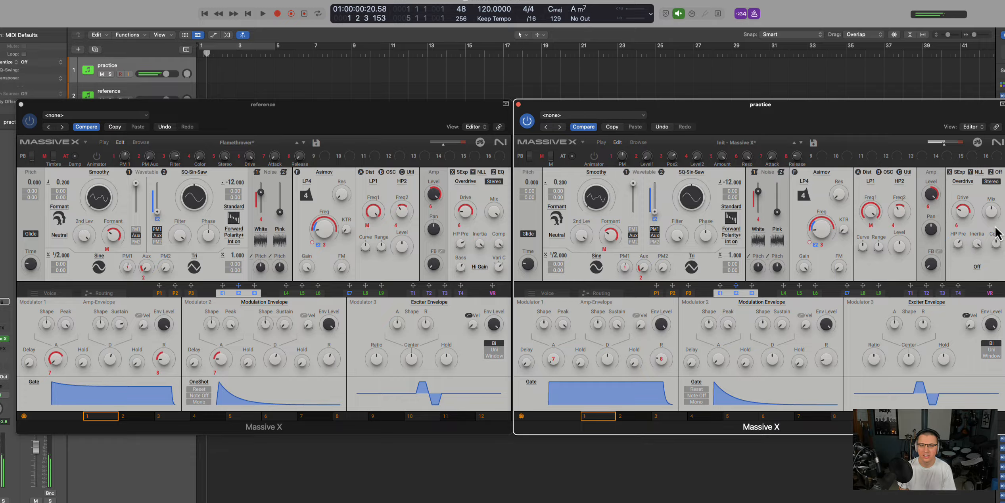
left_click_drag(979, 184, 918, 40)
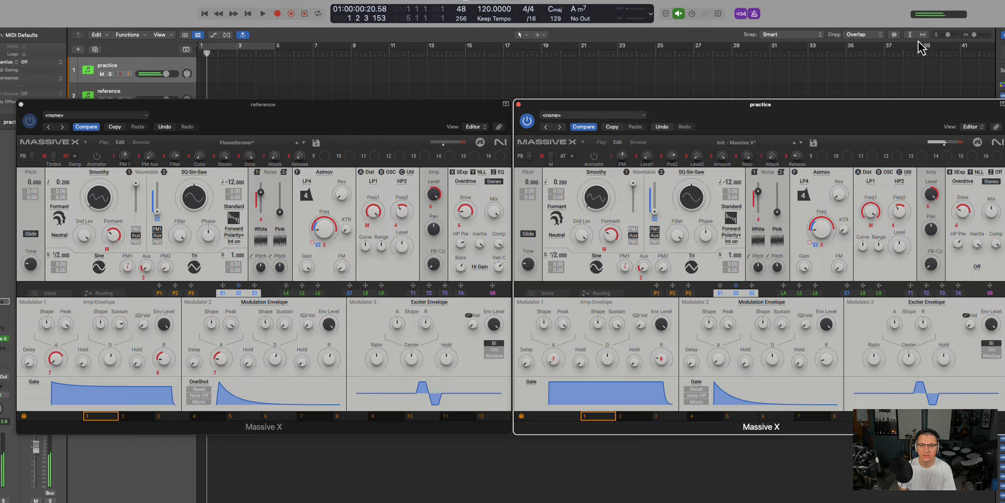
left_click(977, 266)
left_click(974, 305)
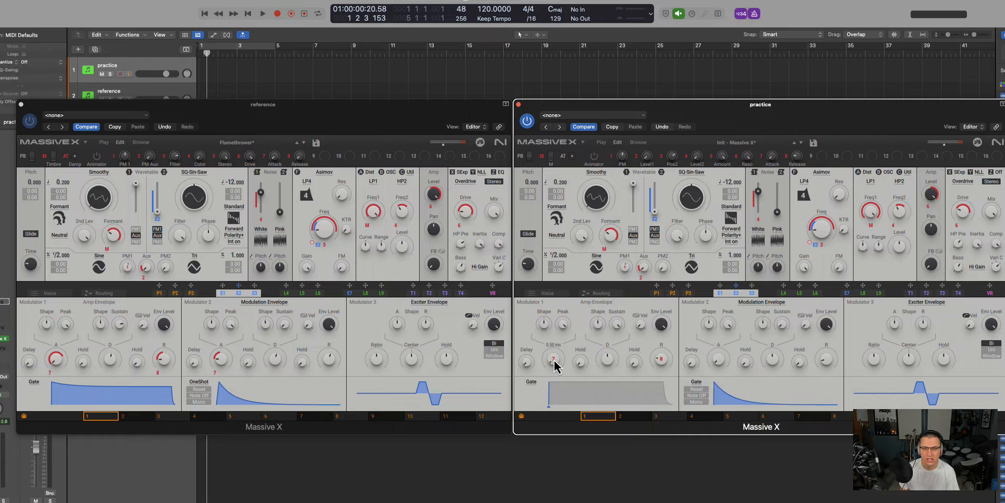
Remove the 1:1 mappings from the Attack and Release macros of the practice synth.
right_click(769, 157)
left_click(765, 167)
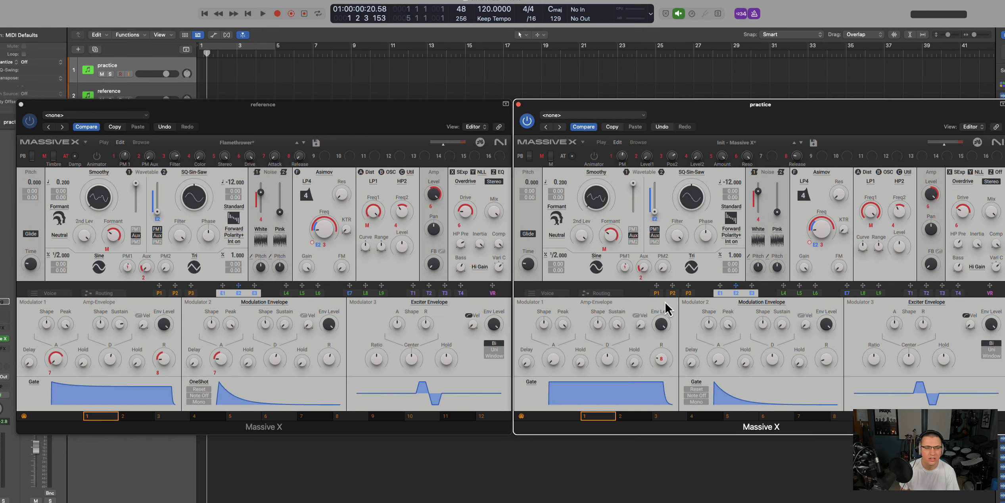
right_click(783, 159)
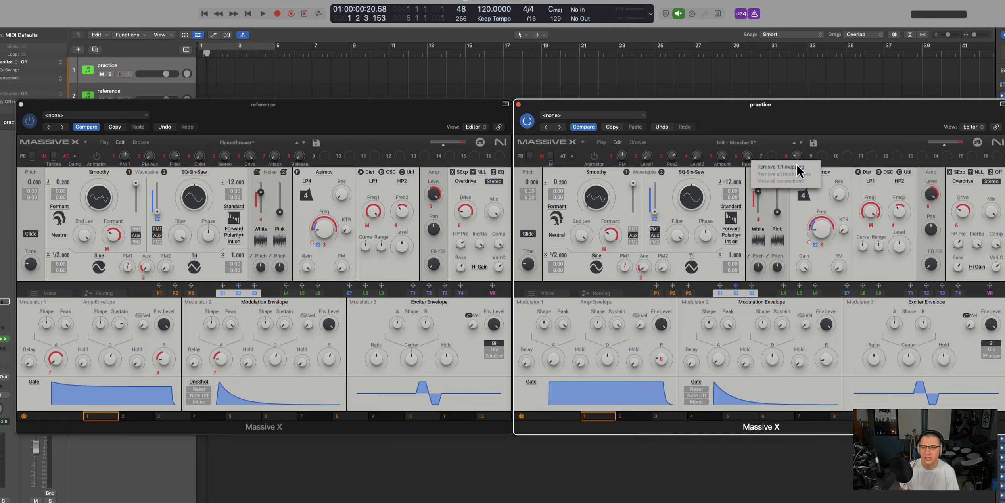
left_click(779, 169)
Modulate the Amp Envelope's attack with macro 7 and its release with macro 8 on the practice synth.
left_click_drag(760, 156, 551, 369)
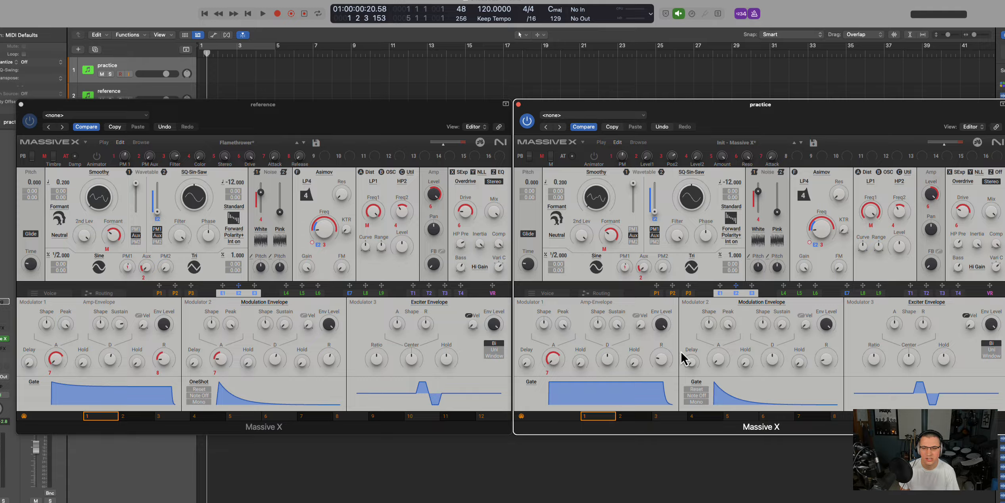
left_click_drag(786, 156, 677, 351)
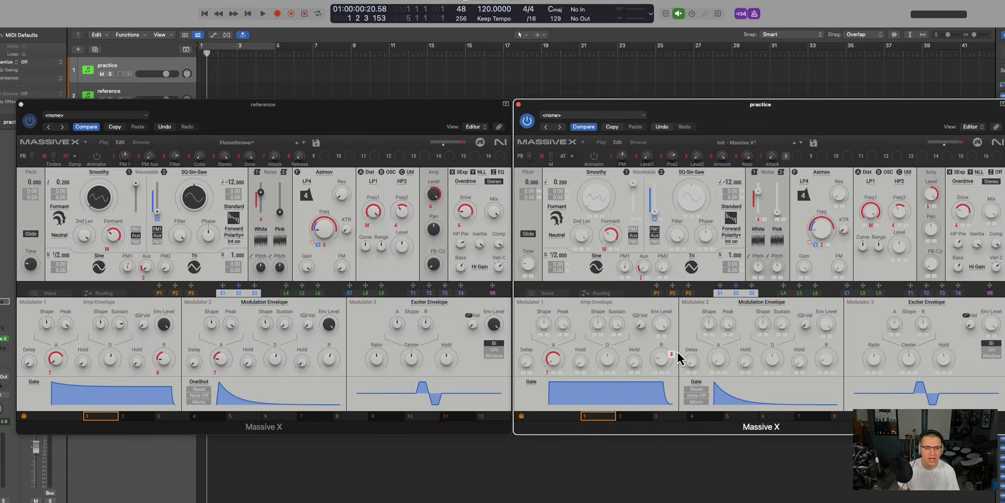
left_click_drag(659, 385, 656, 381)
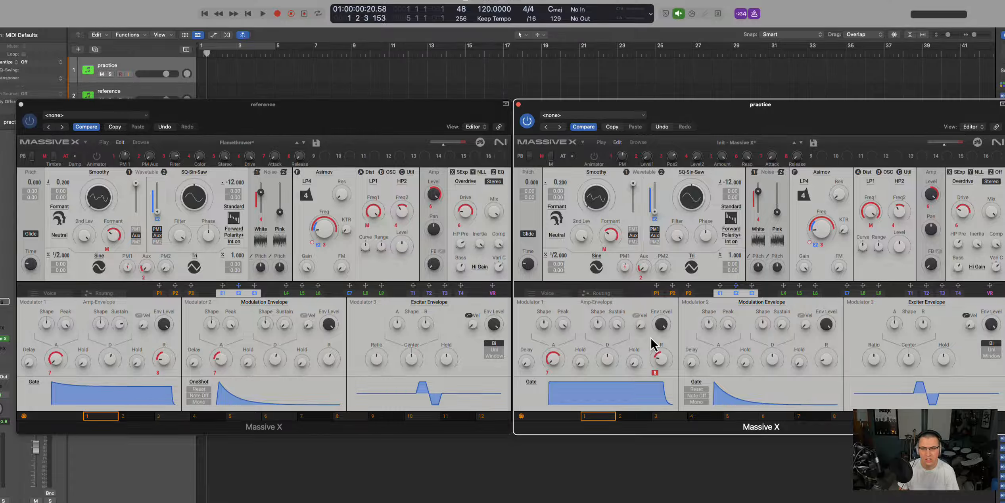
Adjust the Amp Envelope's Release, Sustain and Decay on the practice synth to match the reference.
left_click_drag(662, 362, 663, 374)
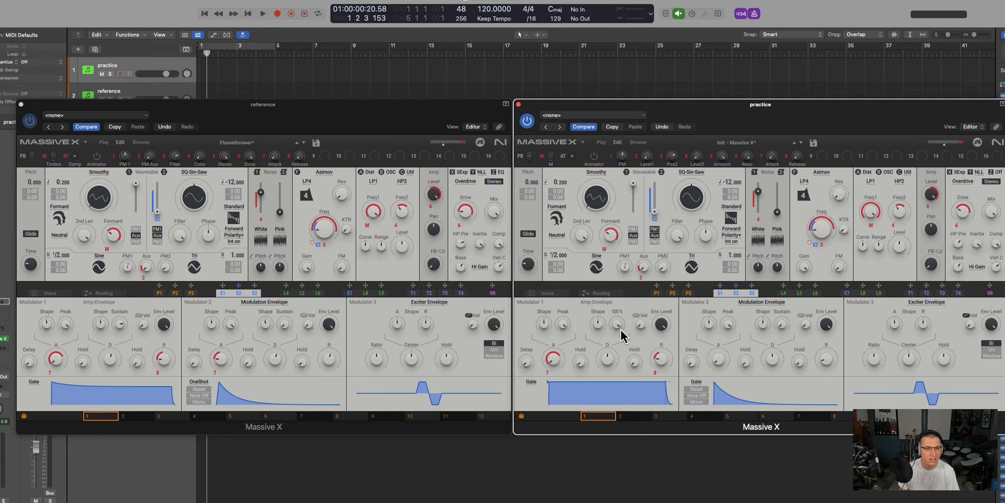
left_click_drag(619, 329, 616, 369)
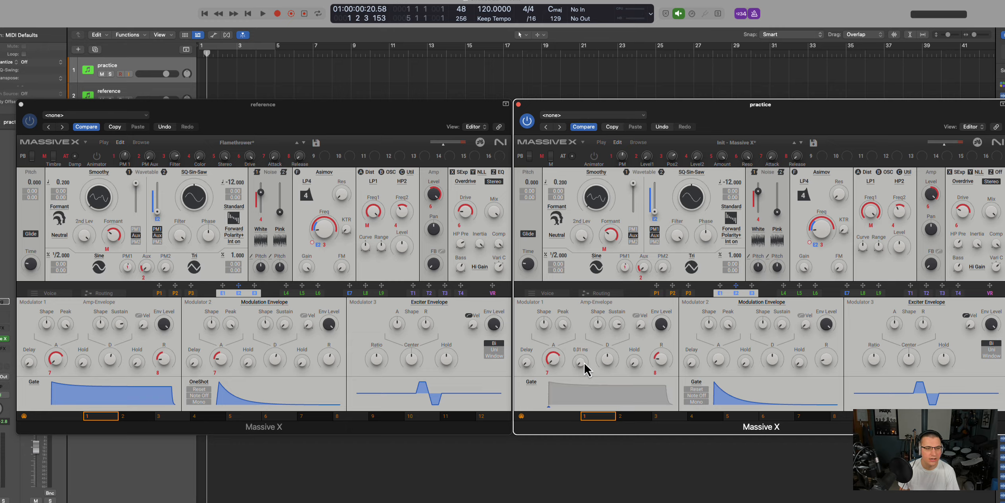
left_click_drag(610, 365, 603, 351)
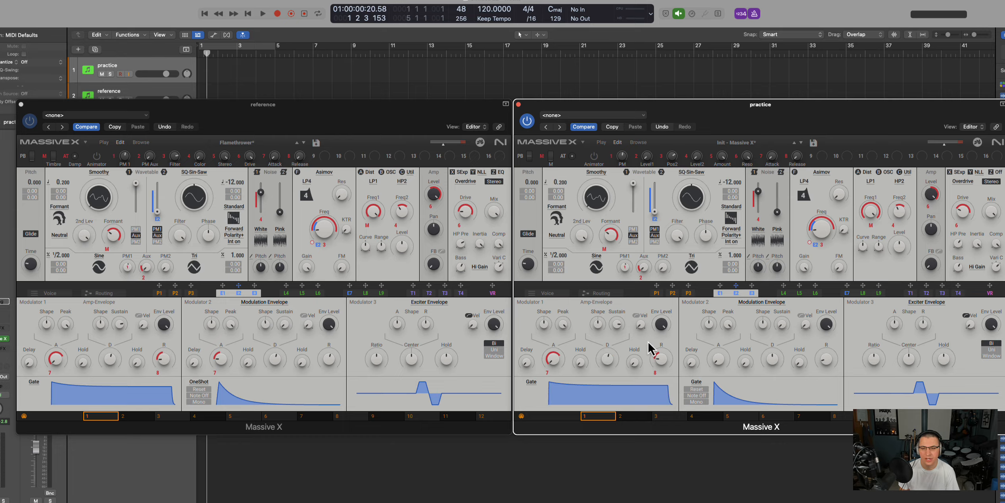
left_click(529, 382)
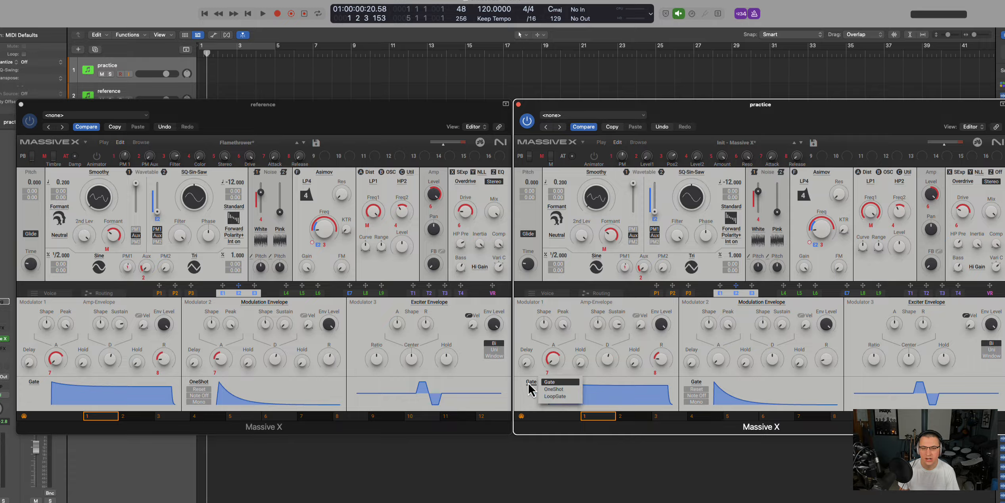
left_click(523, 408)
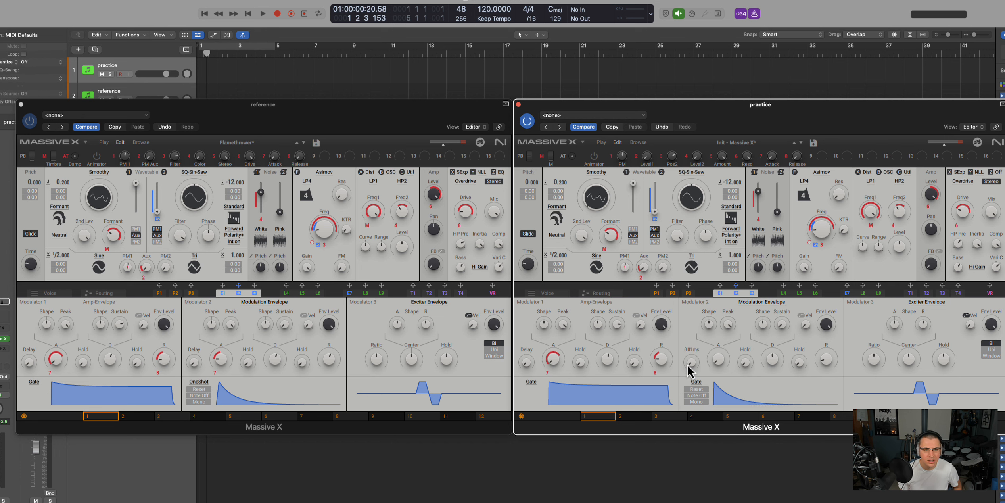
Modulate the Modulation Envelope's lowered Attack with macro 7 and adjust its Release on the practice synth to match the reference.
left_click_drag(722, 368, 682, 324)
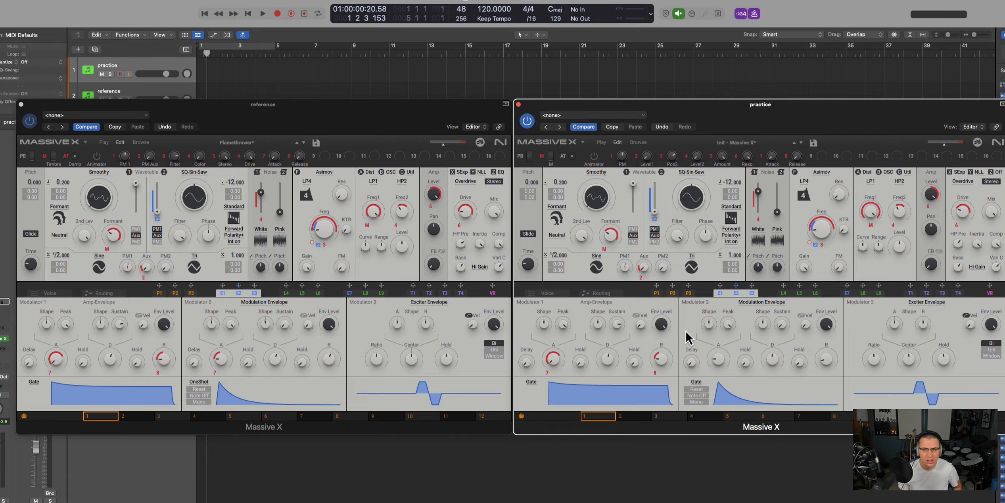
left_click_drag(759, 158, 712, 374)
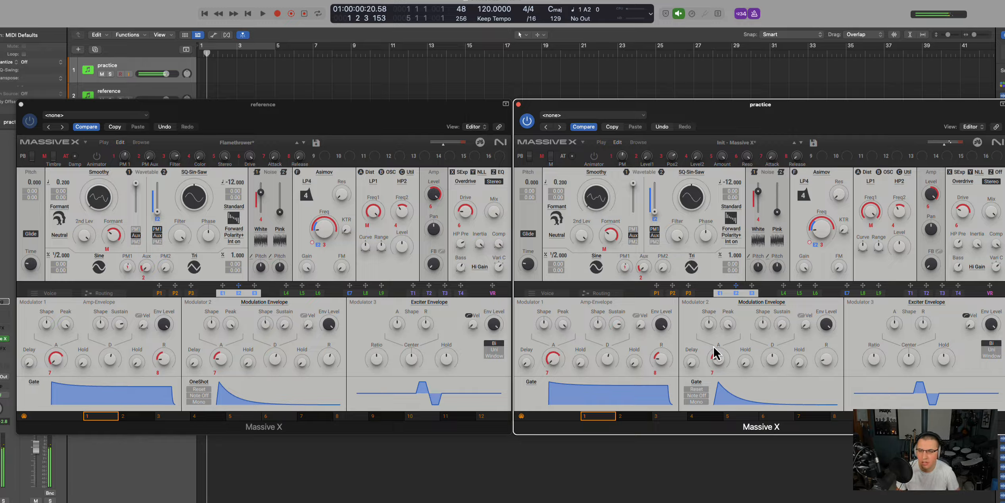
mouse_move(778, 357)
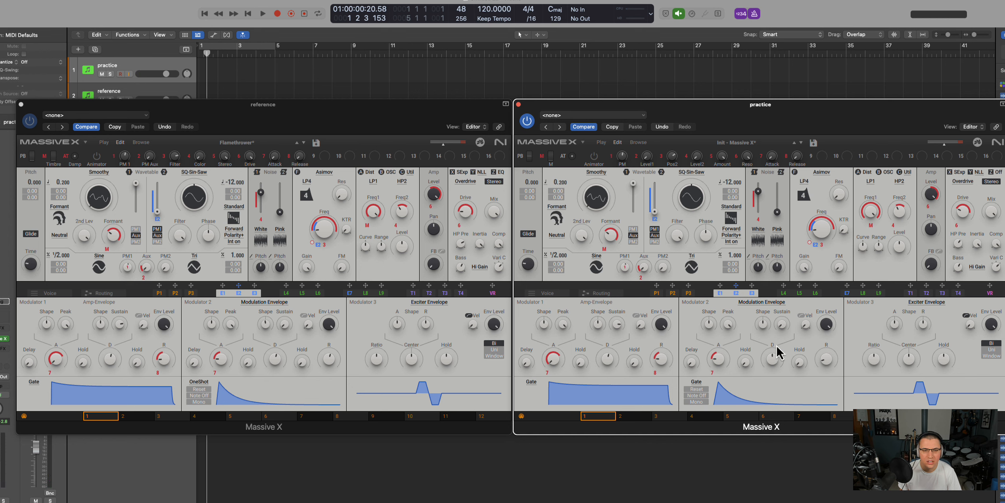
mouse_move(825, 354)
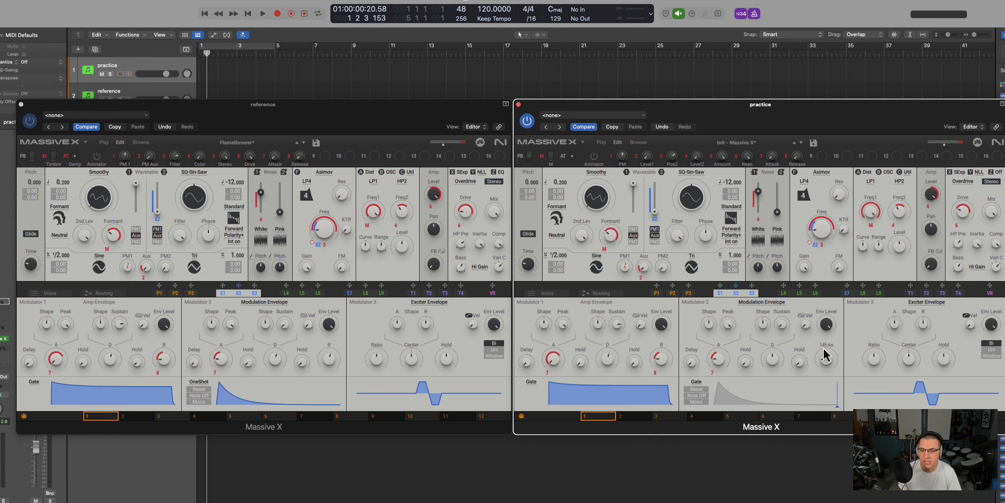
left_click_drag(824, 349, 753, 241)
mouse_move(764, 343)
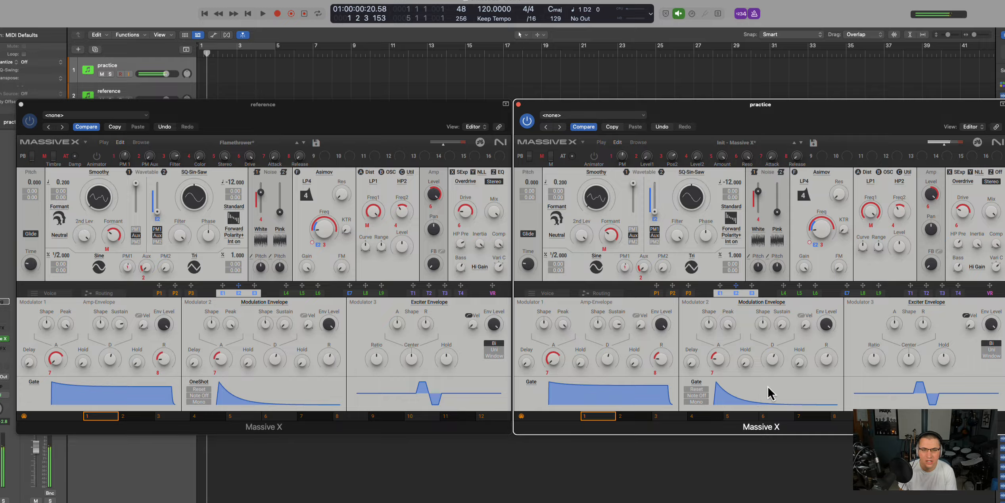
Show the Voice settings of both synths and set the practice synth's polyphony to Mono with Triller glide enabled.
left_click(56, 294)
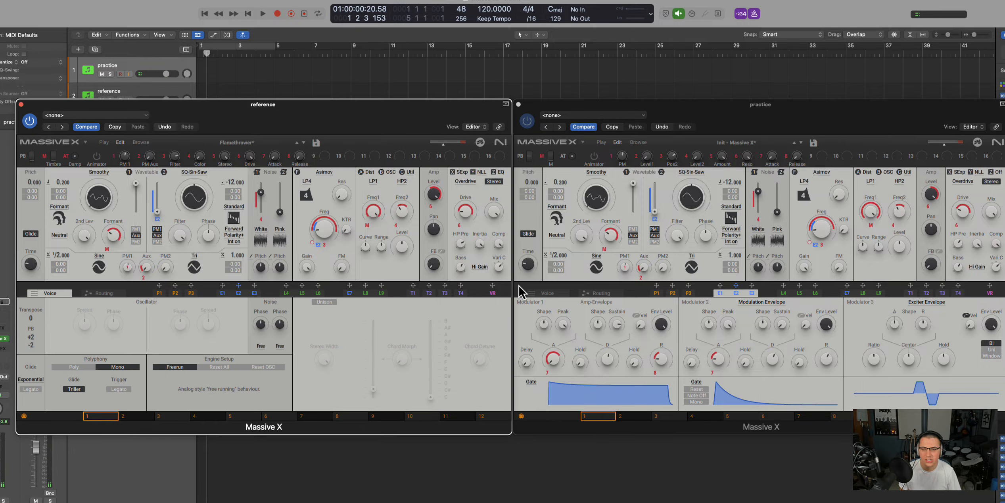
left_click(549, 296)
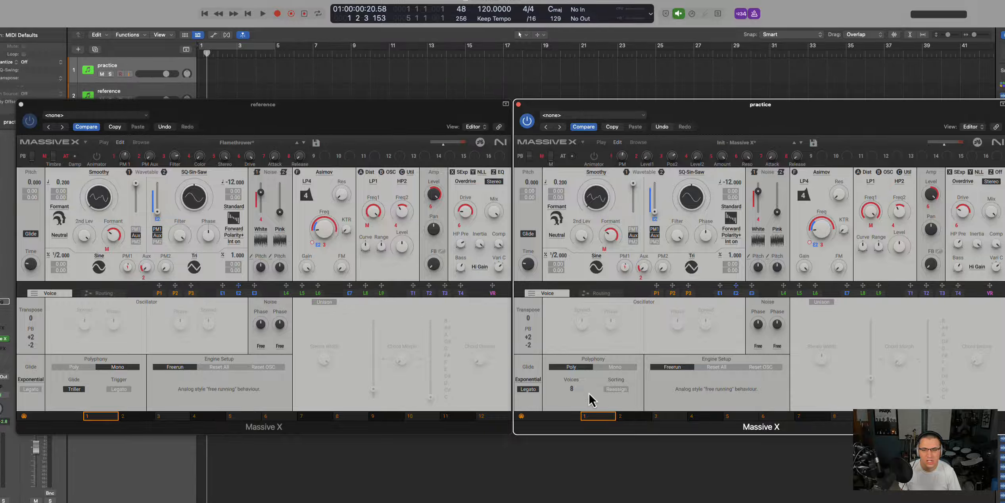
left_click(625, 366)
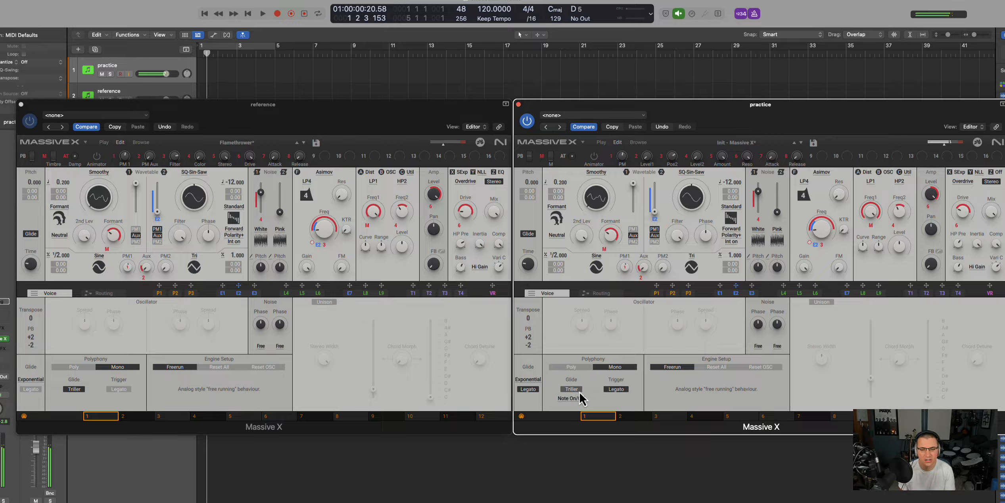
Audition the practice synth's trigger with Legato on and off, leaving Legato off for both trigger and glide.
left_click(623, 391)
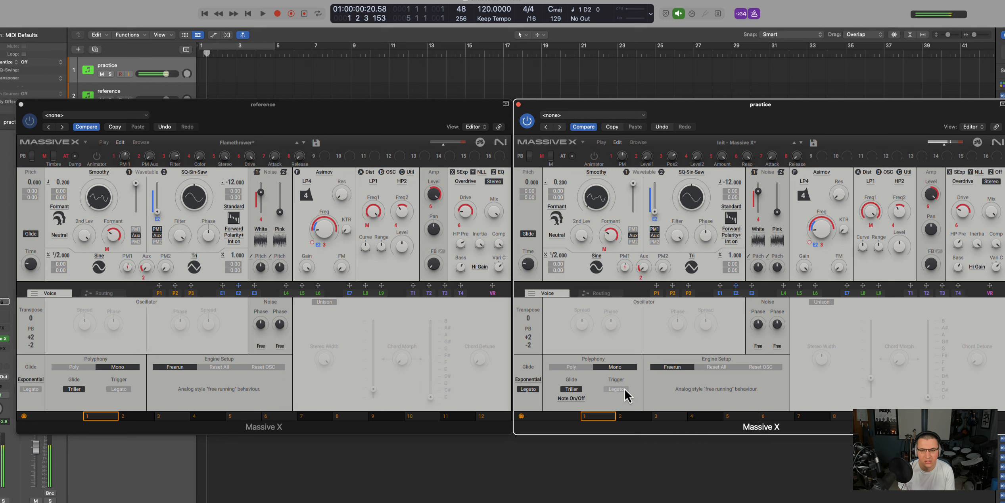
left_click(616, 389)
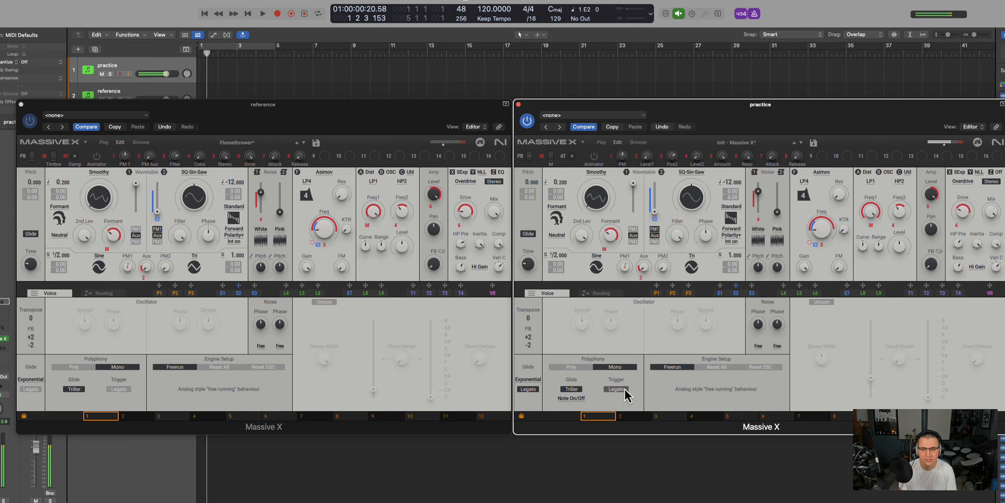
left_click(624, 389)
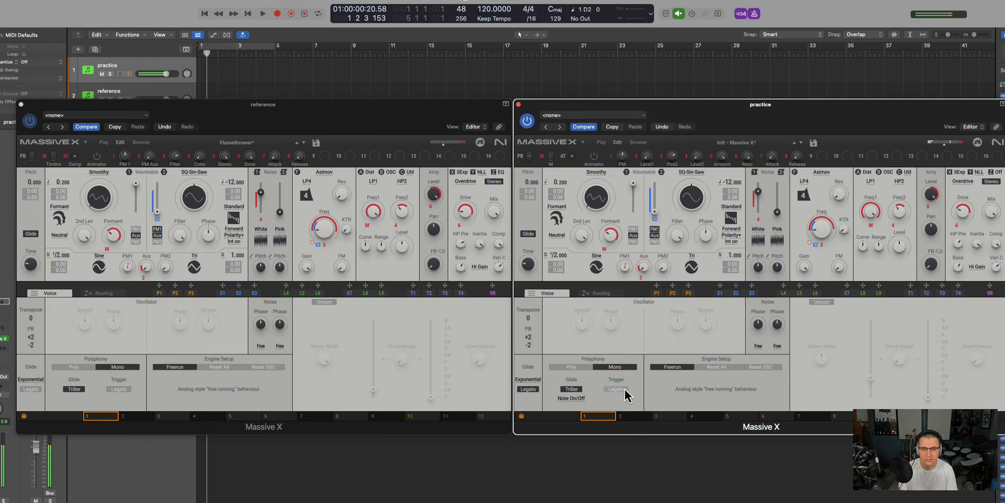
left_click(624, 389)
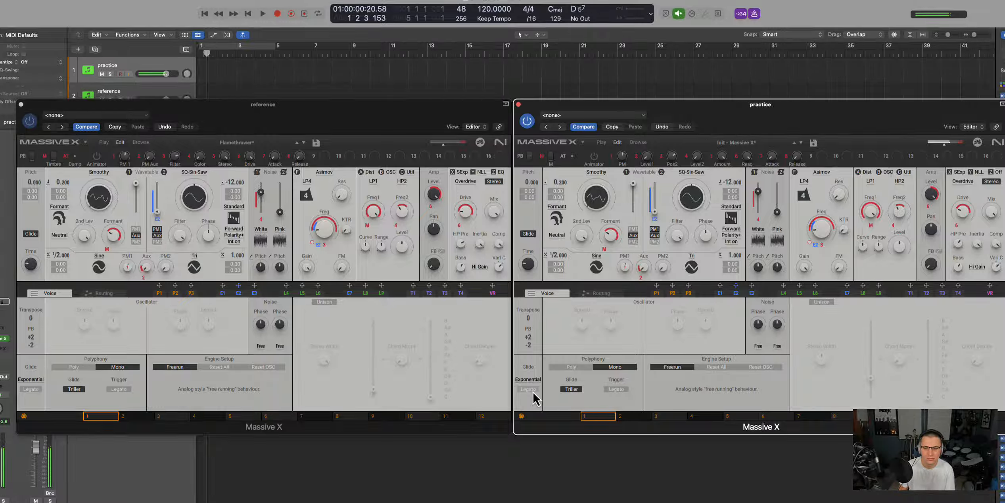
Audition the practice synth with the Triller glide option switched off and back on.
left_click(577, 390)
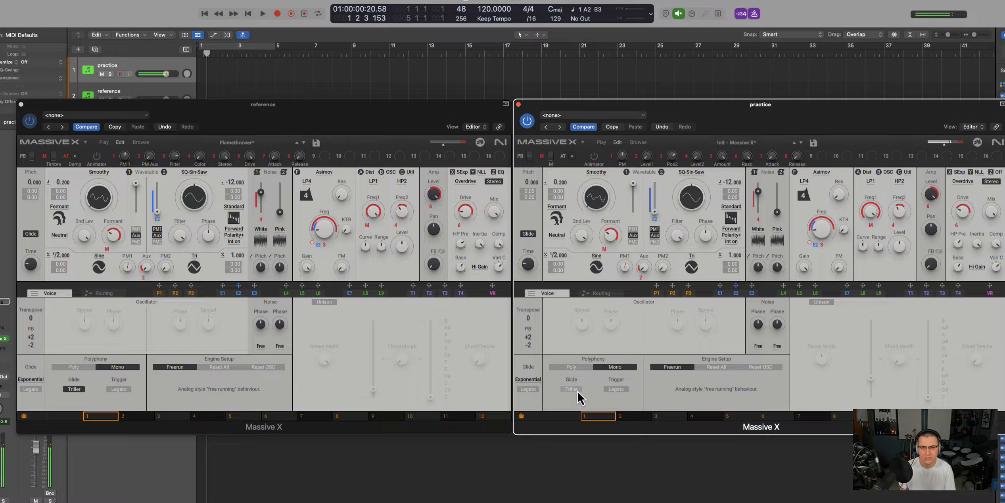
left_click(578, 391)
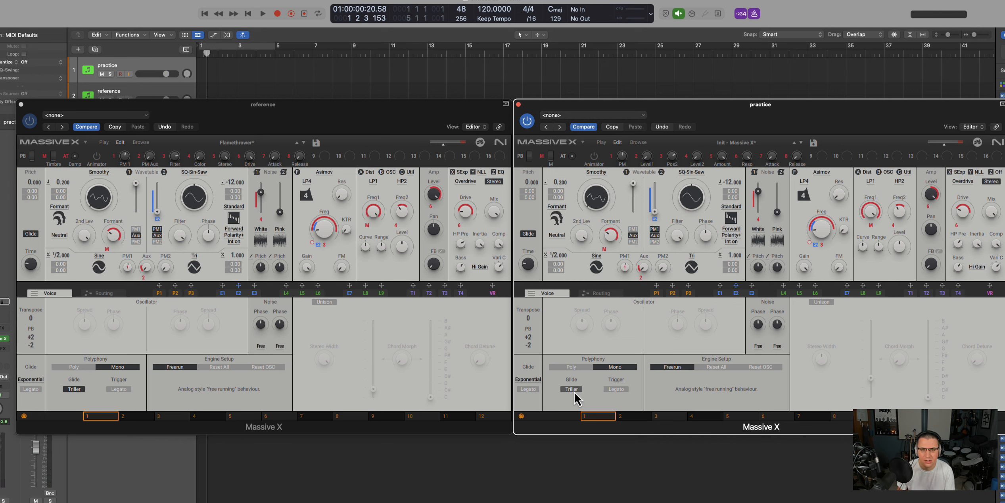
left_click(574, 391)
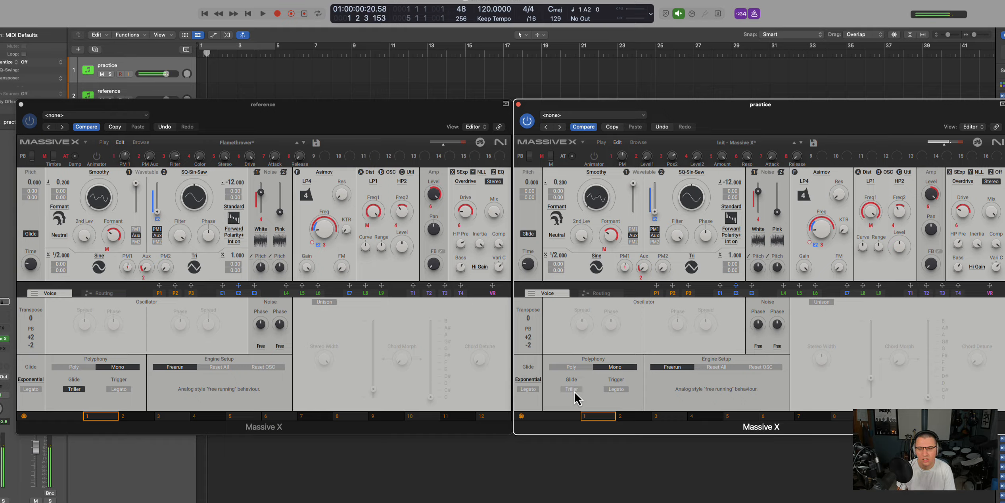
left_click(574, 391)
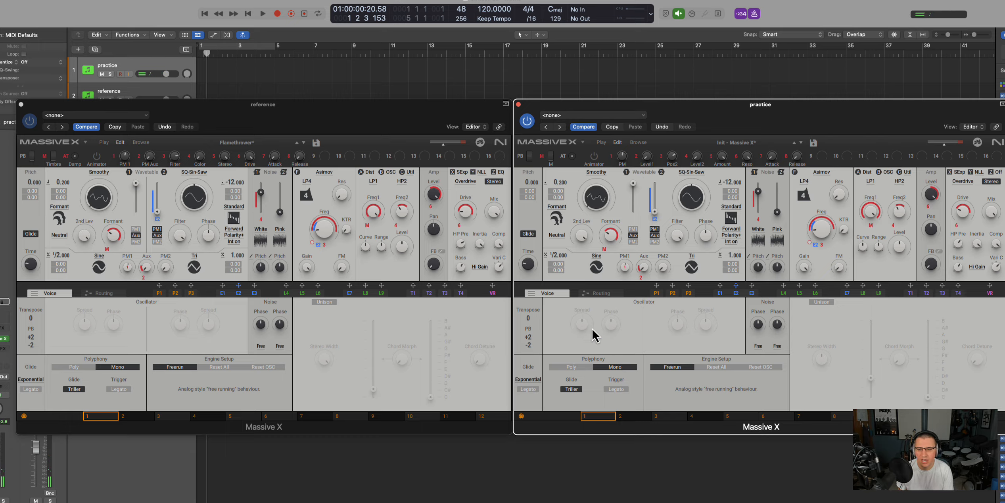
Compare the Routing of both synths and move the practice synth's OSC insert out of the main chain to below Noise 1.
left_click(595, 297)
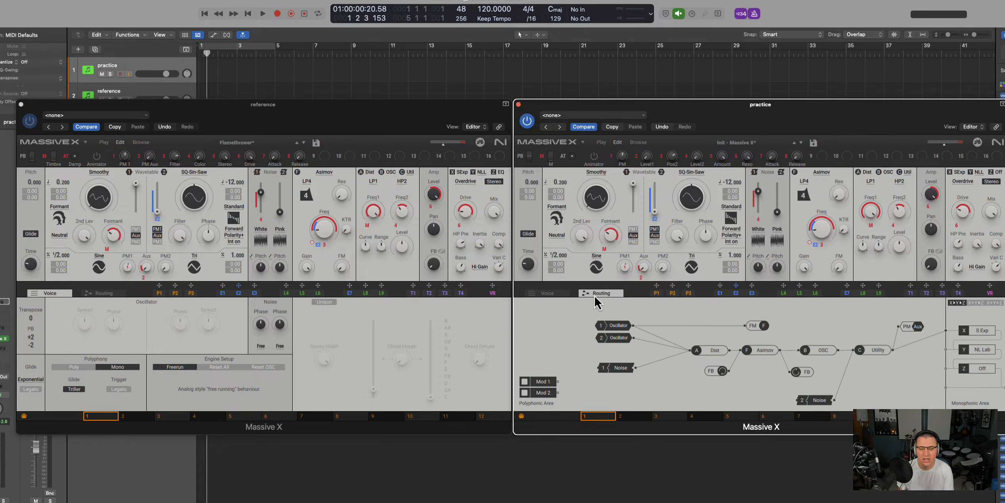
left_click(104, 293)
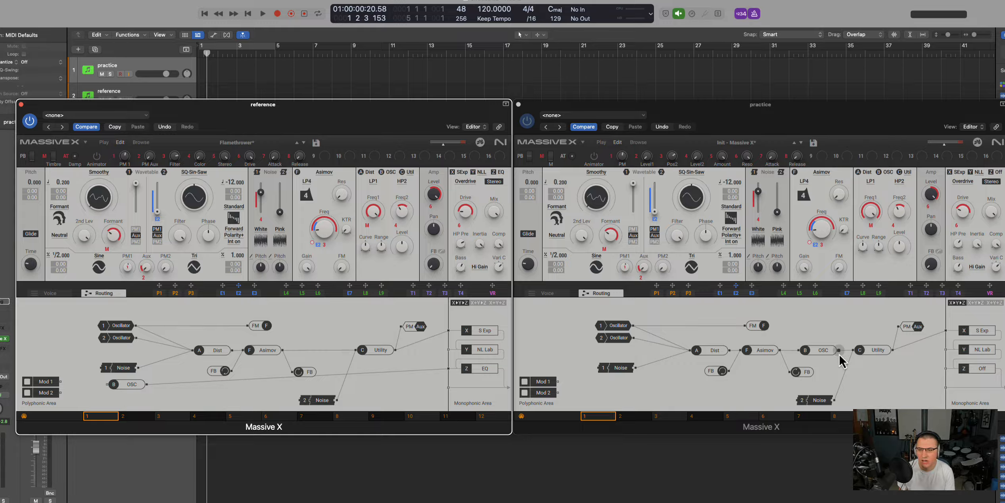
left_click(827, 357)
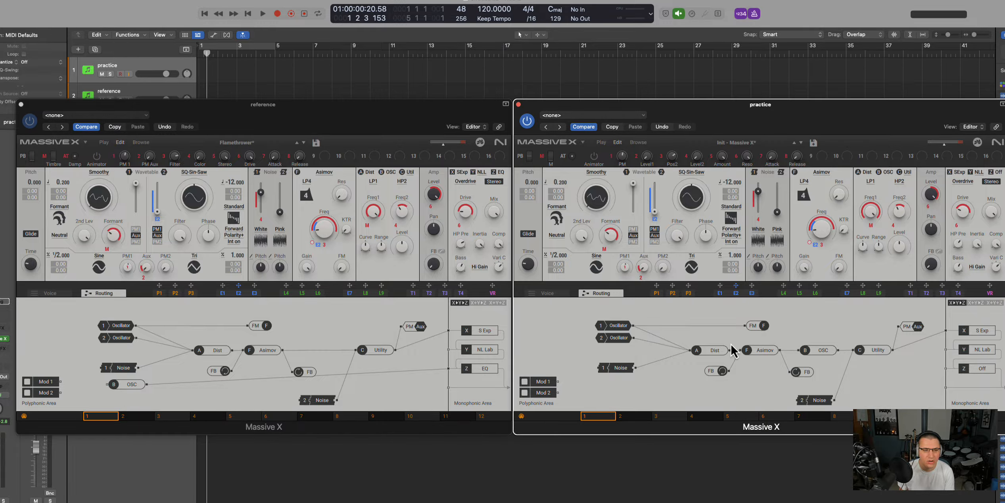
left_click_drag(756, 329, 756, 324)
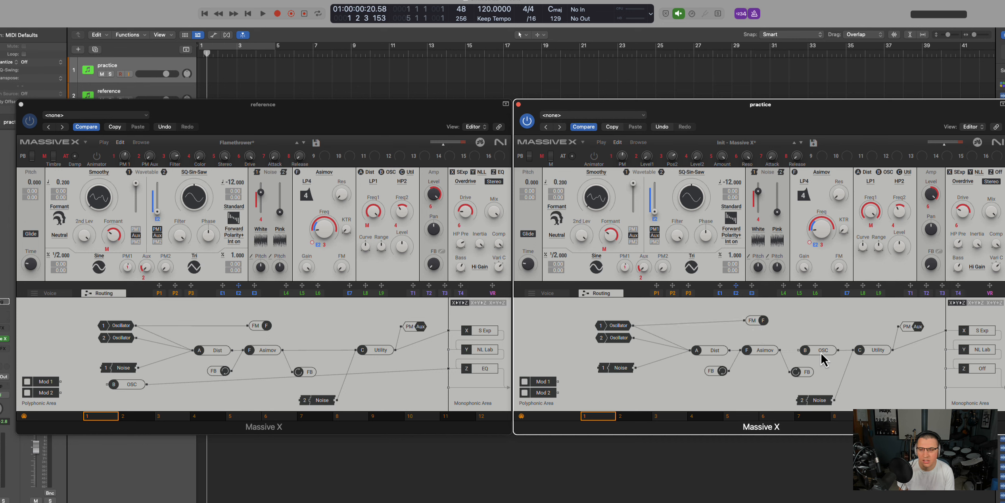
left_click_drag(821, 353, 622, 389)
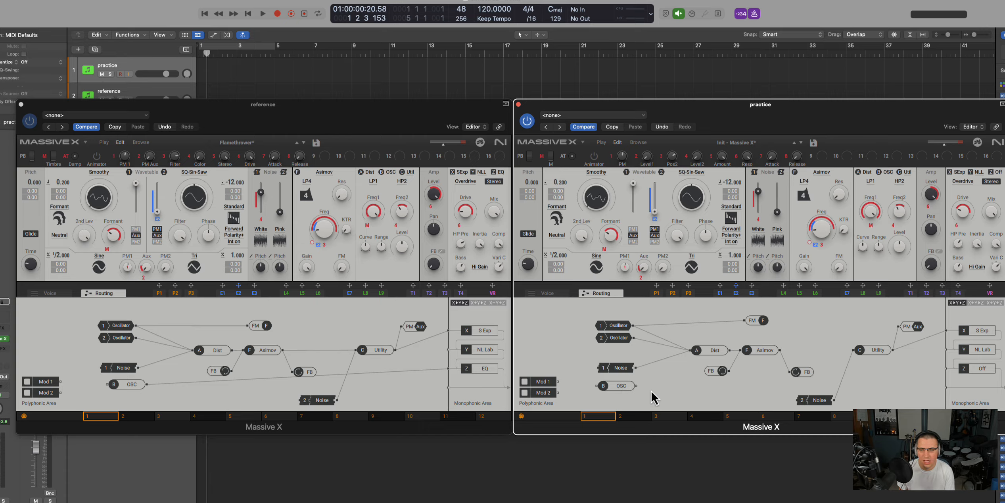
Connect the practice synth's OSC insert to effect slot Z and the Asimov filter directly to Utility.
left_click_drag(637, 386, 946, 368)
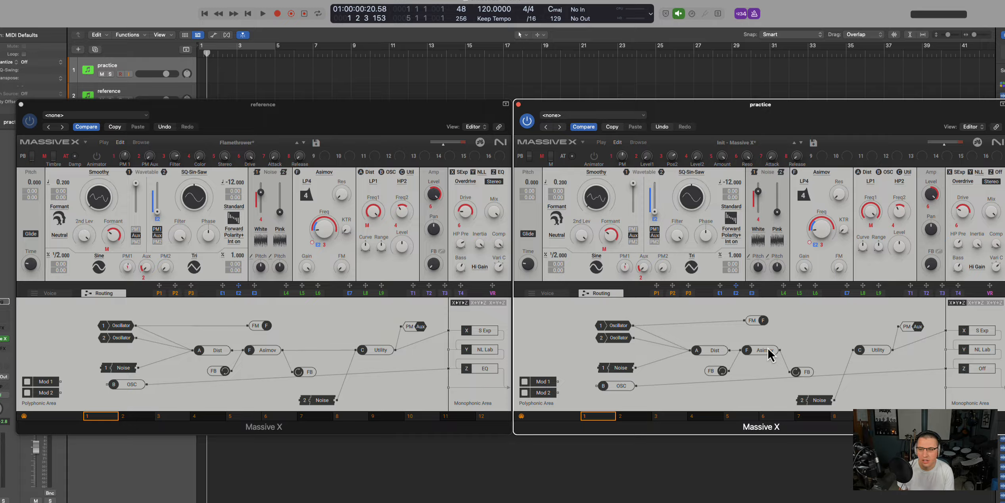
left_click_drag(780, 350, 852, 352)
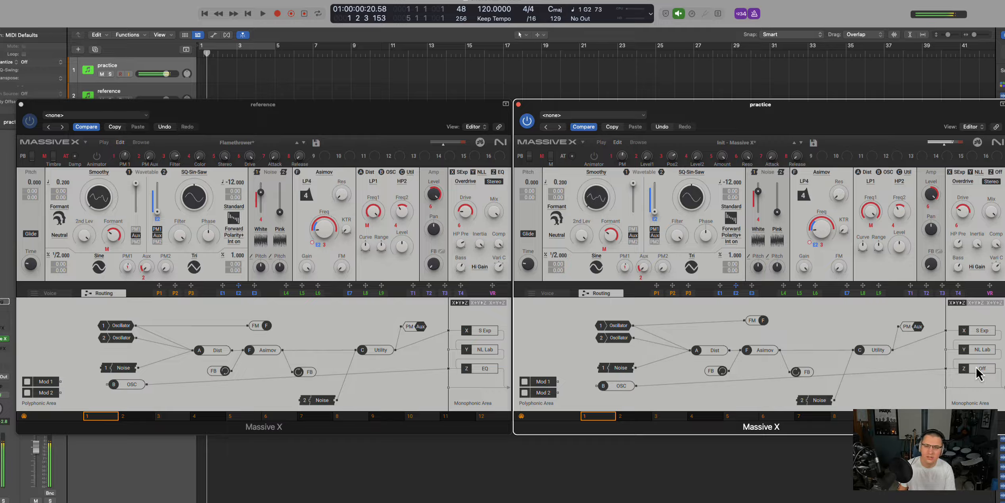
left_click(382, 130)
left_click(715, 116)
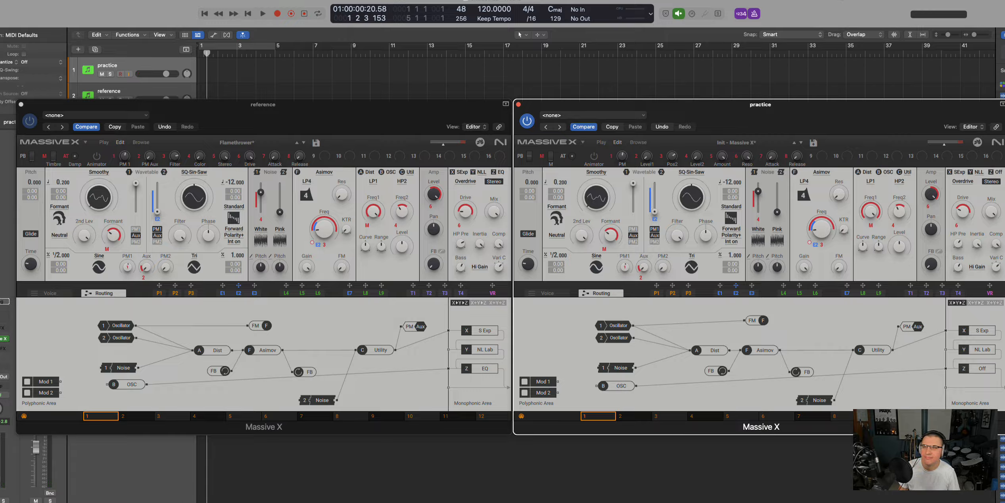
left_click(849, 0)
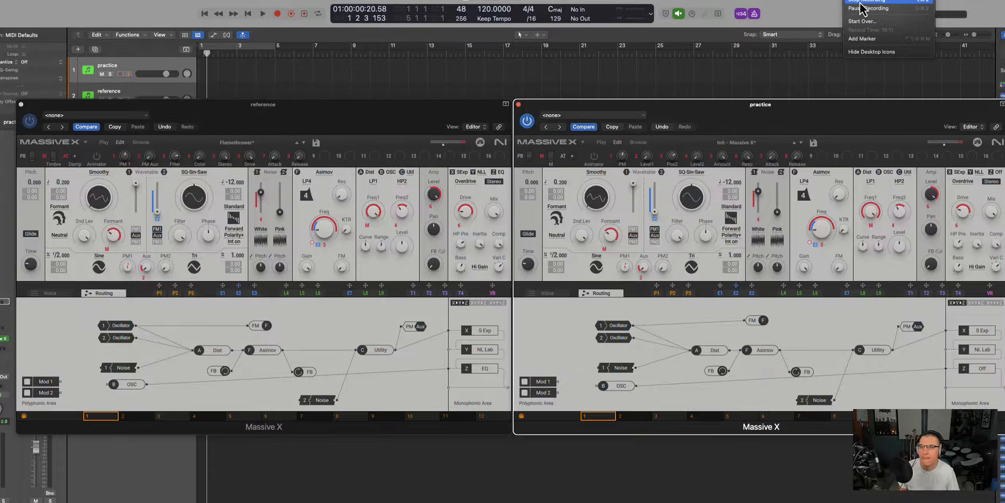